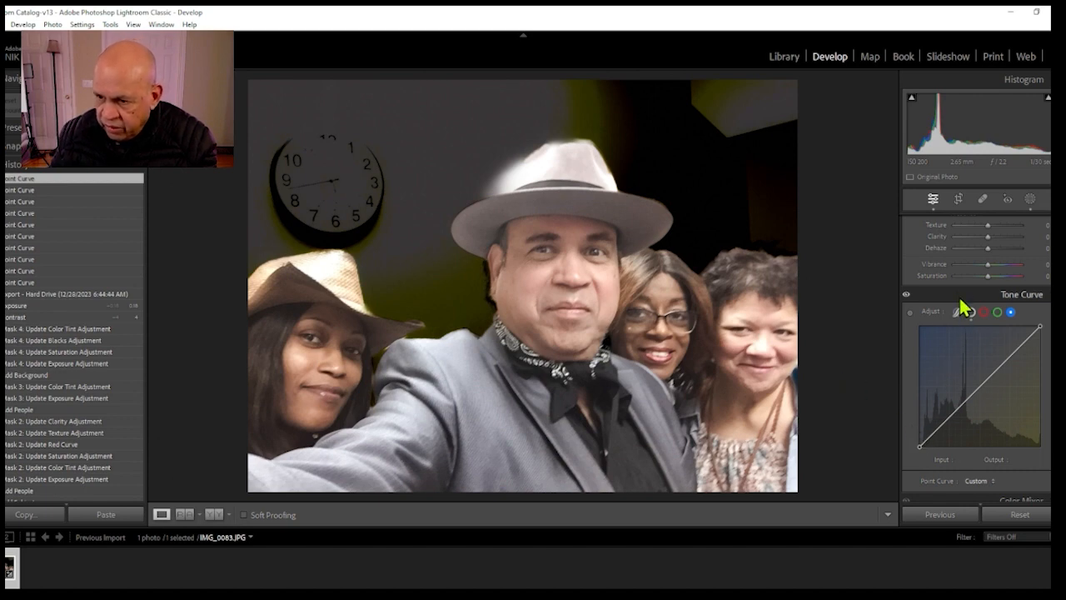
# Step: Try the composite point curve's black point at output 255, return it near the lower corner, and set the white point at the upper corner
pyautogui.scroll(5, 952, 281)
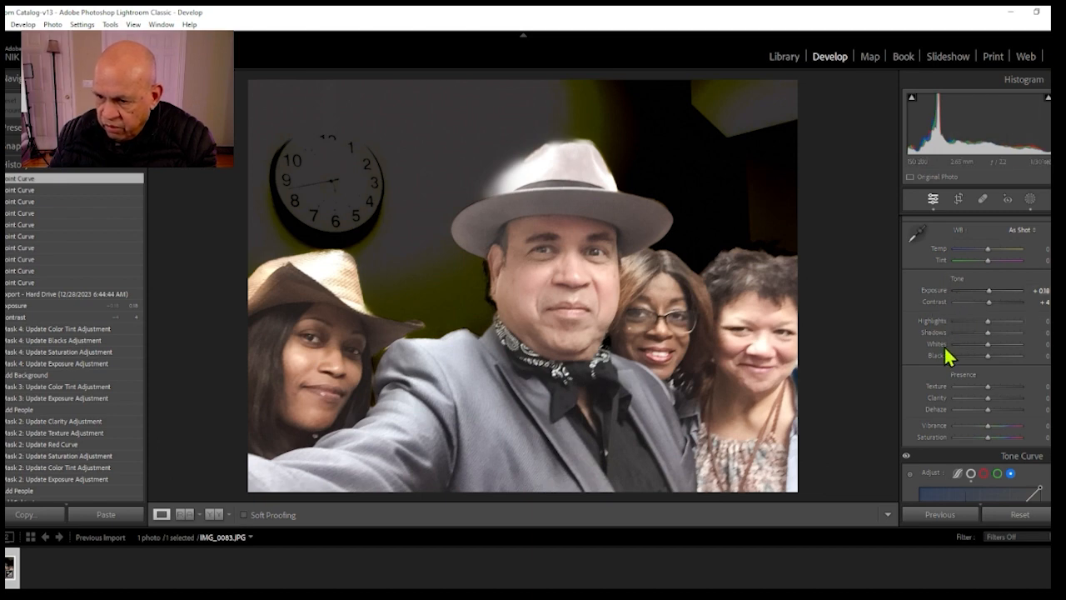
pyautogui.scroll(-2, 953, 379)
pyautogui.scroll(3, 958, 383)
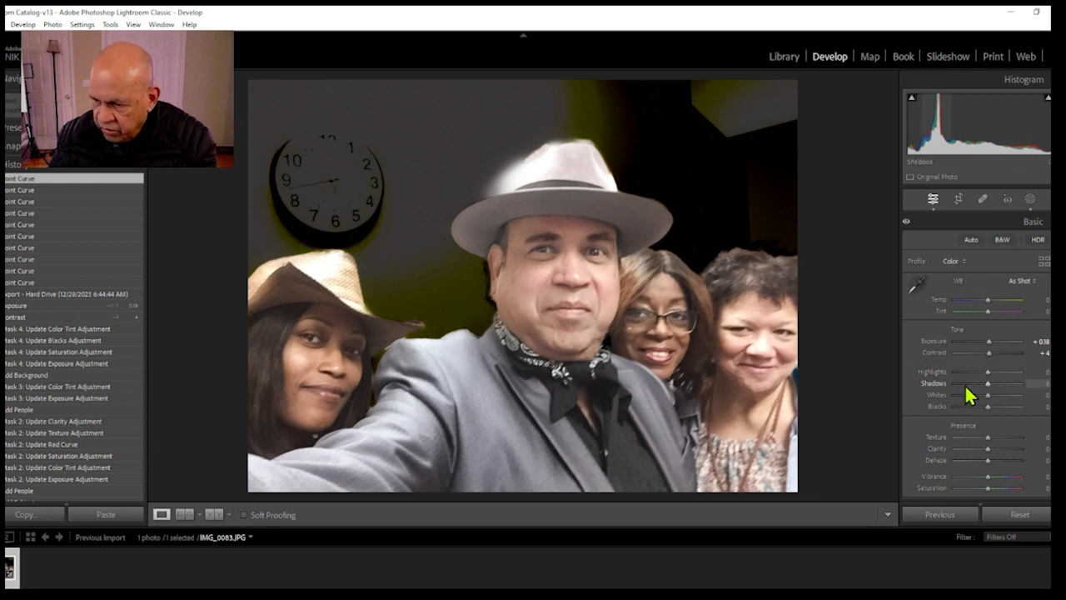
pyautogui.scroll(-4, 969, 400)
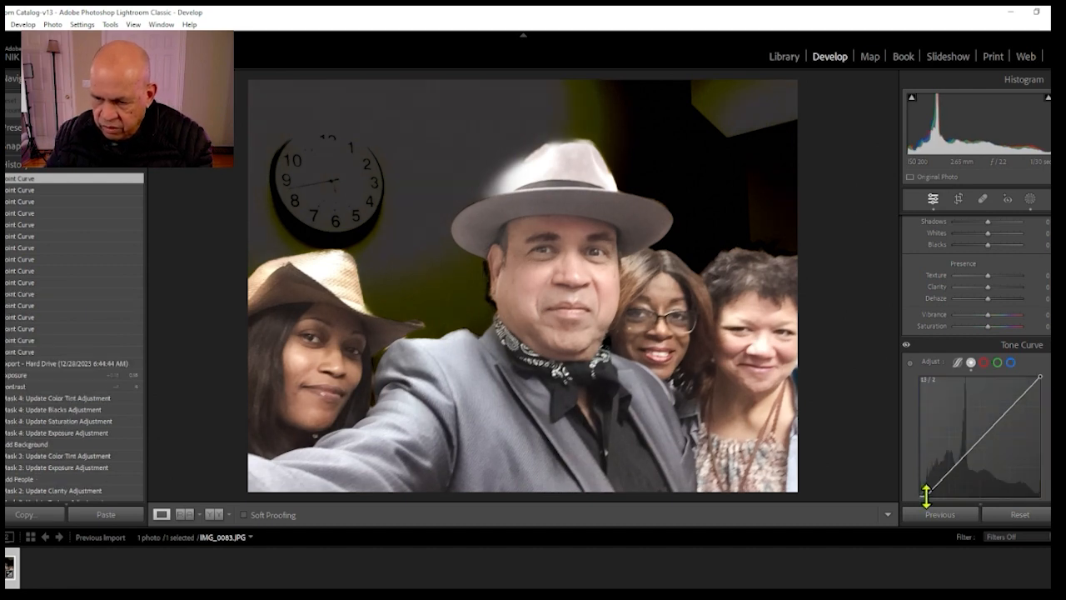
pyautogui.moveTo(924, 498); pyautogui.dragTo(891, 385)
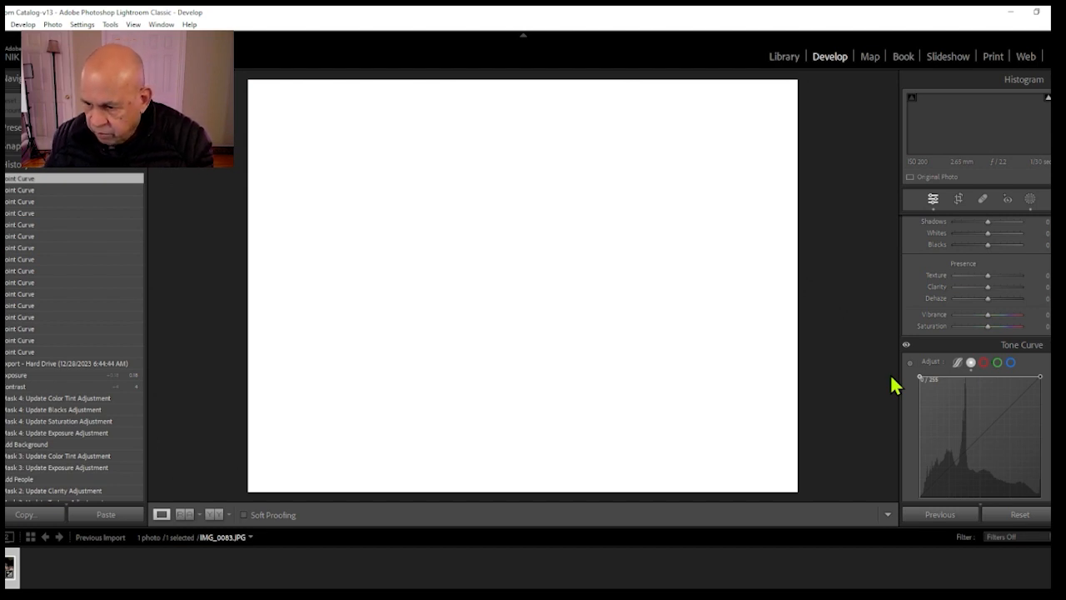
pyautogui.moveTo(891, 385); pyautogui.dragTo(920, 499)
pyautogui.moveTo(1041, 381)
pyautogui.mouseDown()
pyautogui.moveTo(1042, 500)
pyautogui.moveTo(1041, 378)
pyautogui.mouseUp()
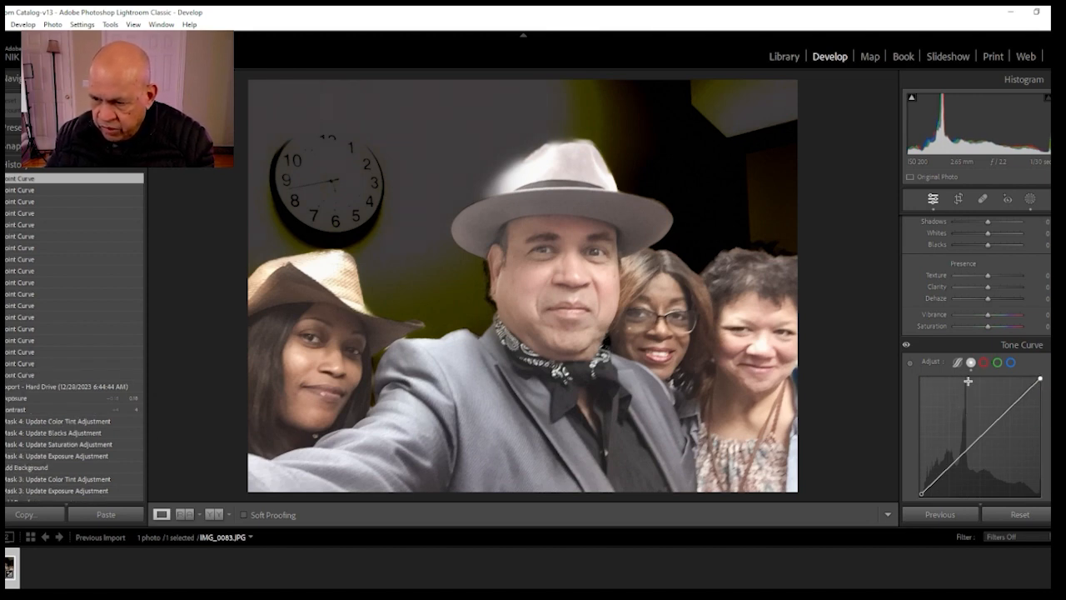
# Step: Shape the composite point curve by lowering a shadow point and slightly lifting an upper point, comparing with the before view along the way
pyautogui.click(966, 448)
pyautogui.moveTo(968, 454); pyautogui.dragTo(968, 462)
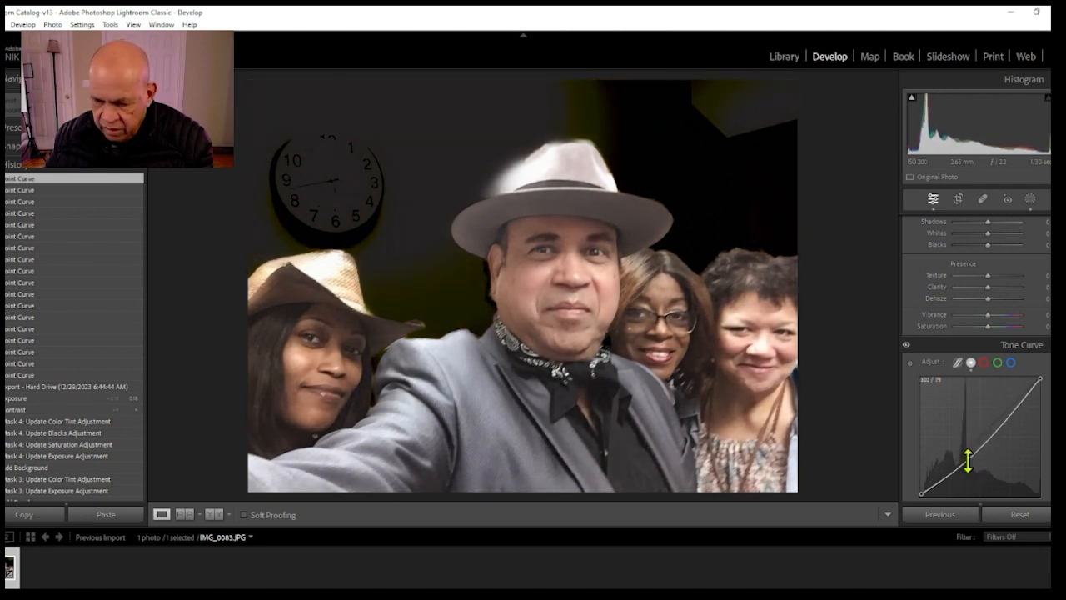
pyautogui.press('\\')
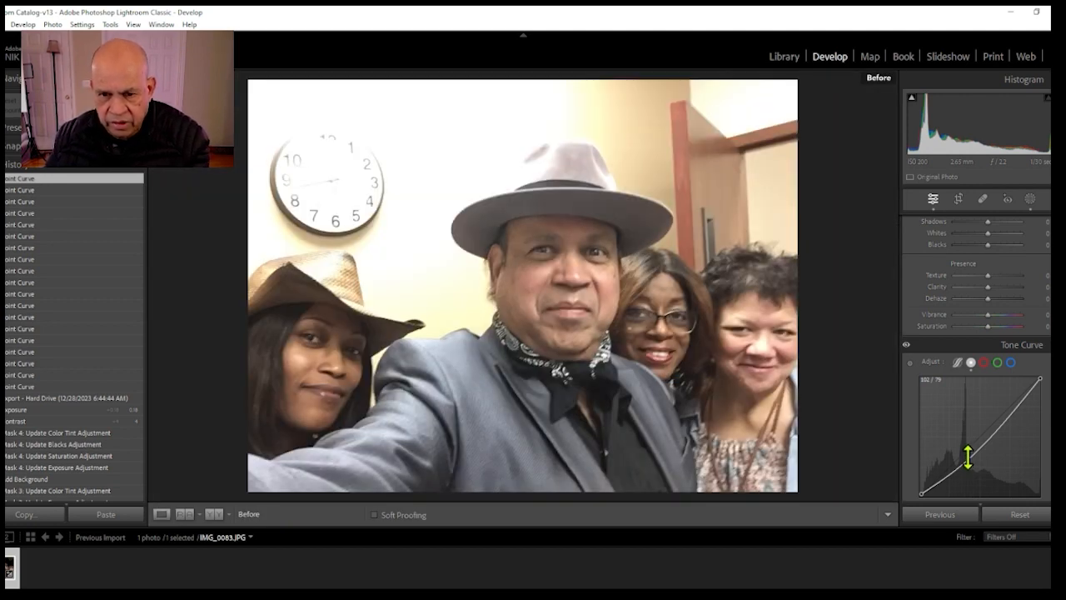
pyautogui.press('\\')
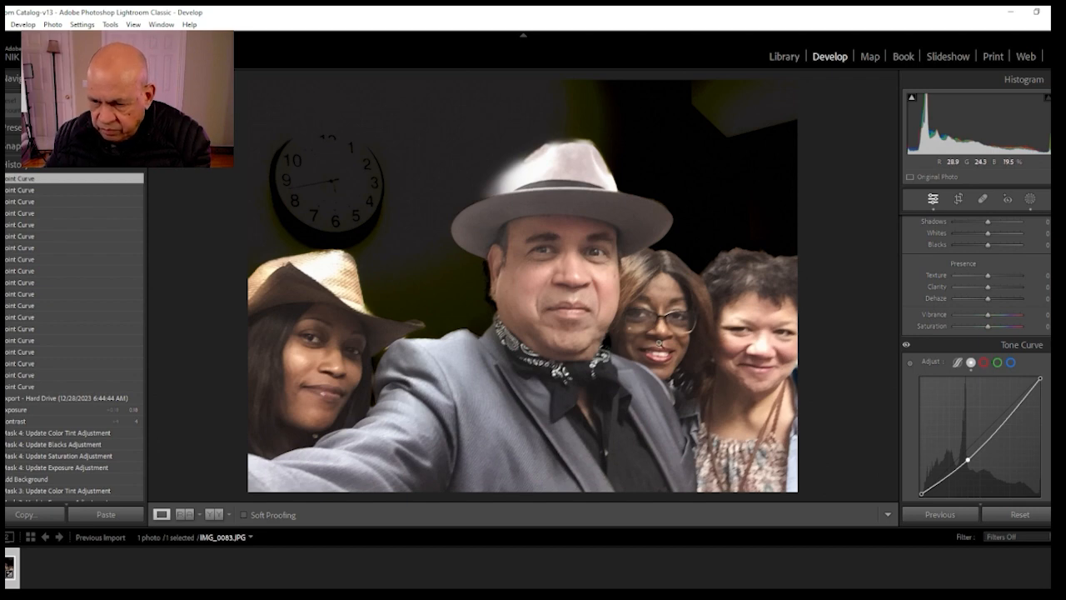
pyautogui.moveTo(967, 458); pyautogui.dragTo(966, 465)
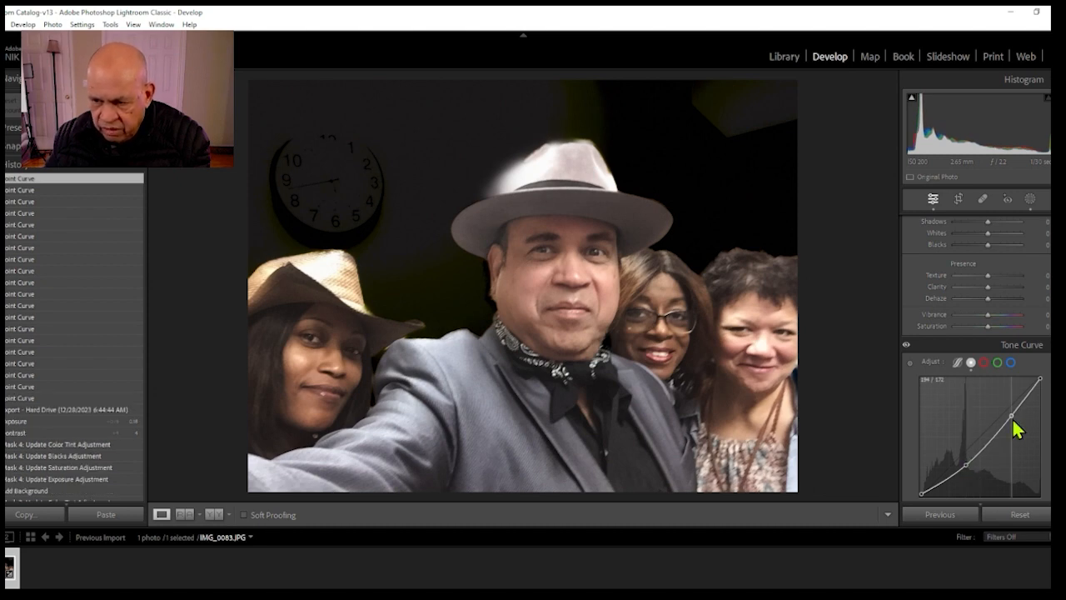
pyautogui.moveTo(1013, 419)
pyautogui.mouseDown()
pyautogui.moveTo(1000, 404)
pyautogui.moveTo(1005, 424)
pyautogui.mouseUp()
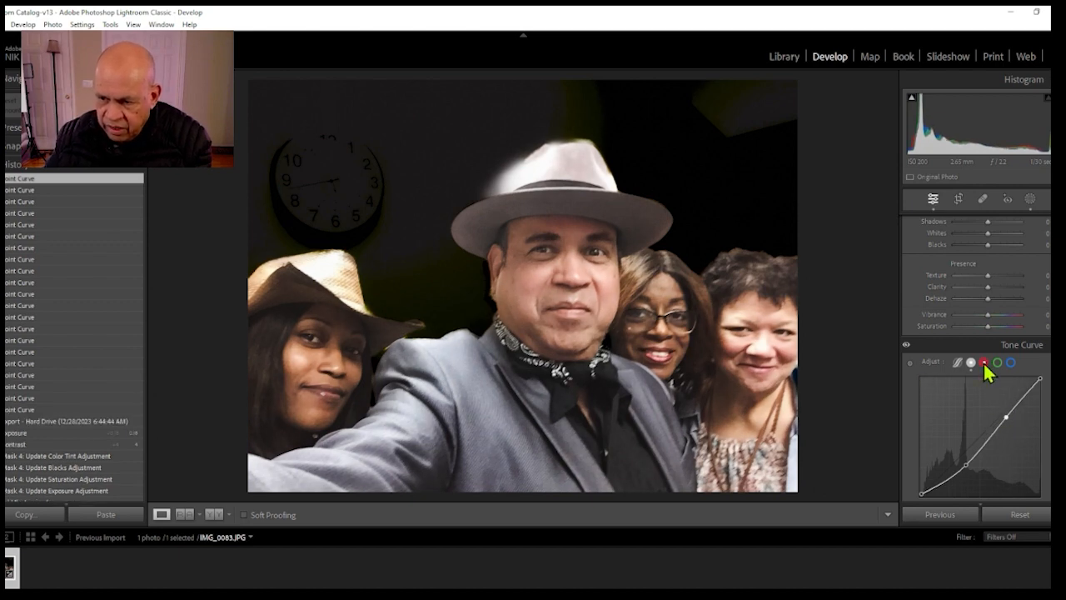
# Step: On the red channel curve, raise a shadow point to about input 96, output 102, and slightly lower an added highlight point
pyautogui.click(984, 363)
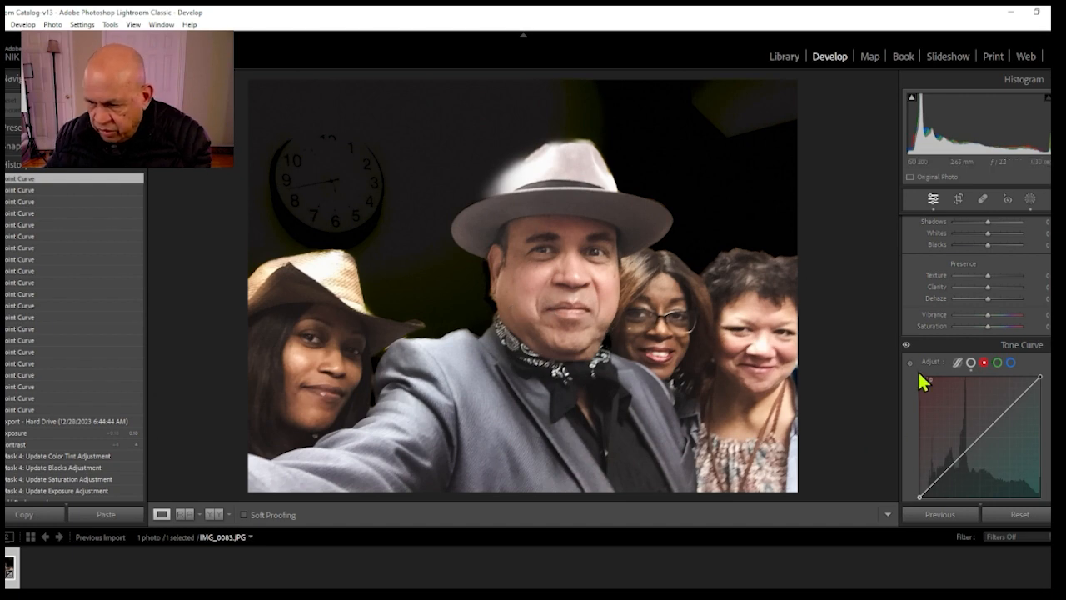
pyautogui.click(958, 460)
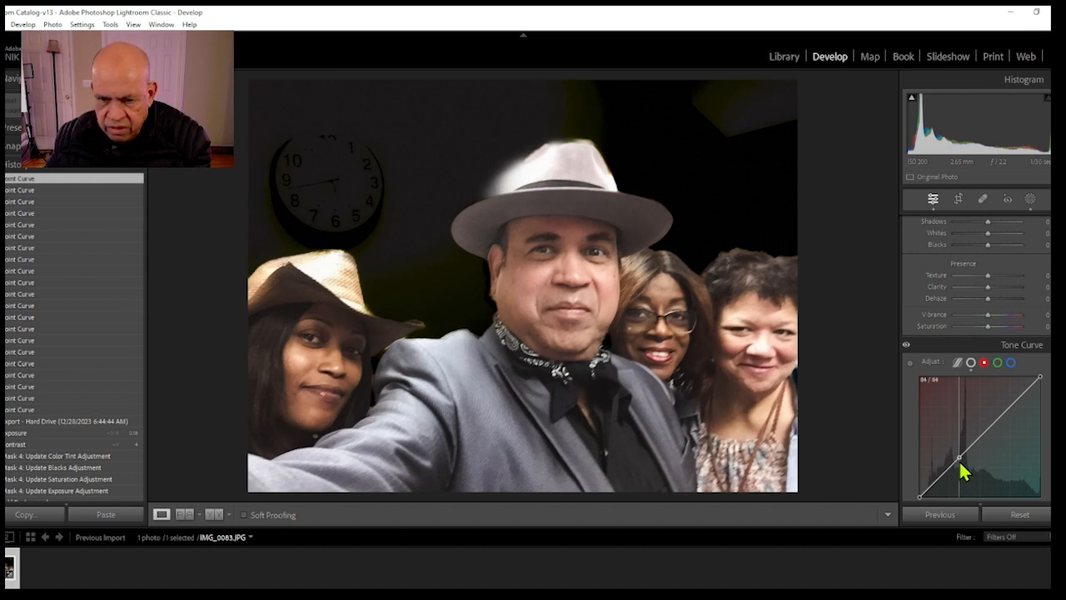
pyautogui.moveTo(960, 463)
pyautogui.mouseDown()
pyautogui.moveTo(954, 455)
pyautogui.moveTo(971, 491)
pyautogui.moveTo(935, 445)
pyautogui.moveTo(954, 476)
pyautogui.moveTo(973, 462)
pyautogui.moveTo(972, 441)
pyautogui.moveTo(965, 450)
pyautogui.mouseUp()
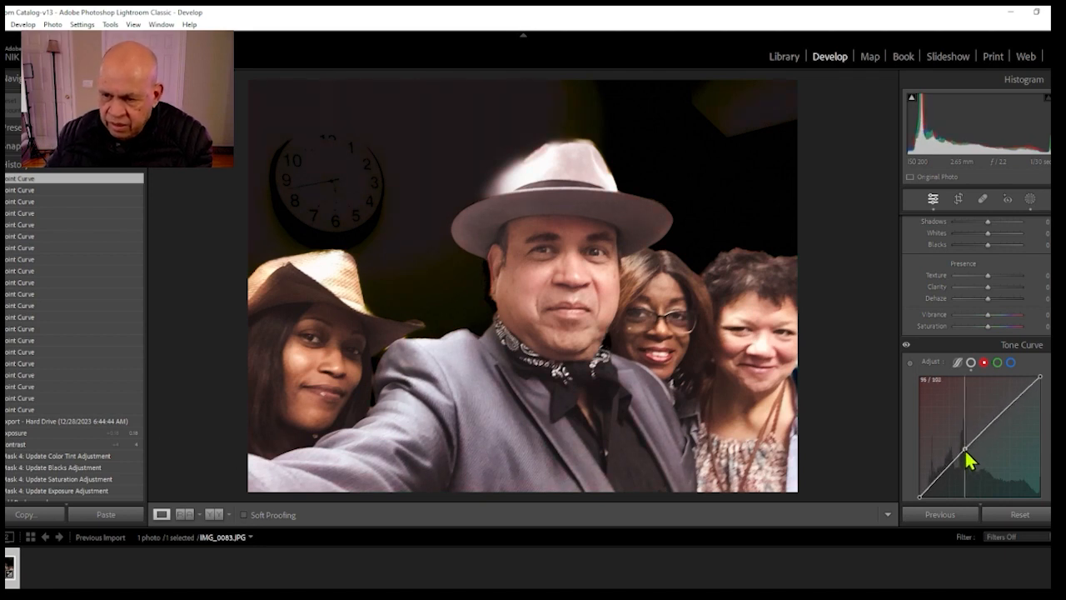
pyautogui.moveTo(964, 449); pyautogui.dragTo(965, 448)
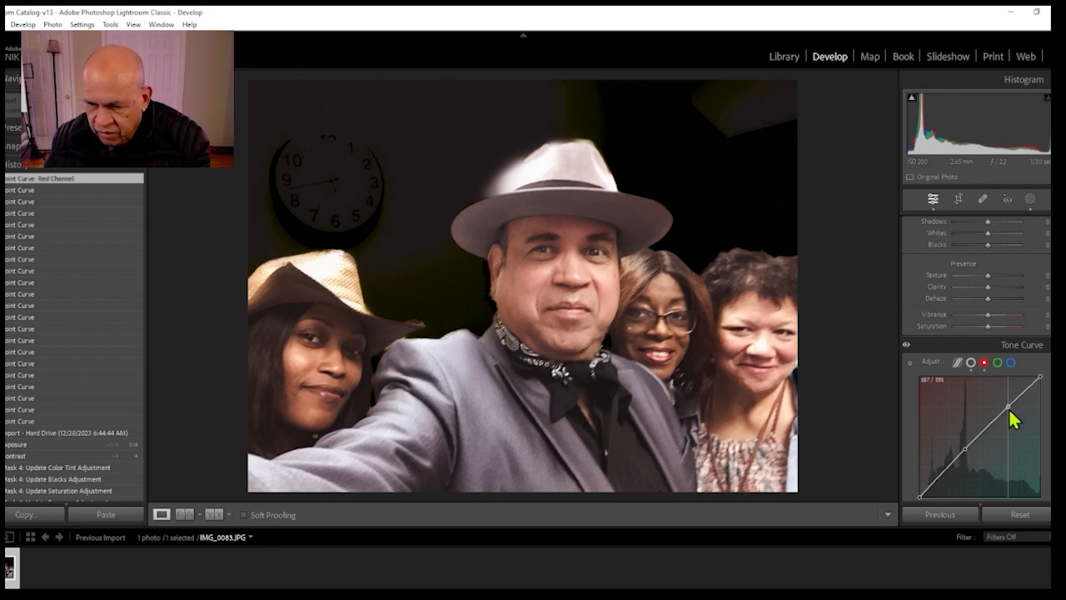
pyautogui.moveTo(1009, 408); pyautogui.dragTo(1008, 411)
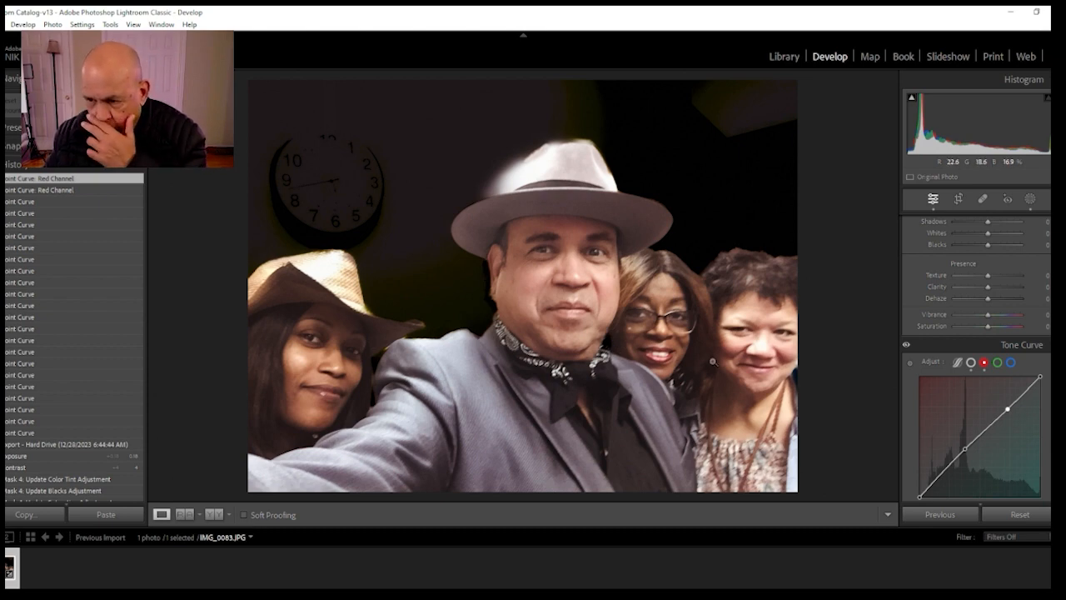
# Step: On the green channel curve, add shadow and highlight points and remove the shadow point, finishing with the blue channel selected
pyautogui.click(996, 363)
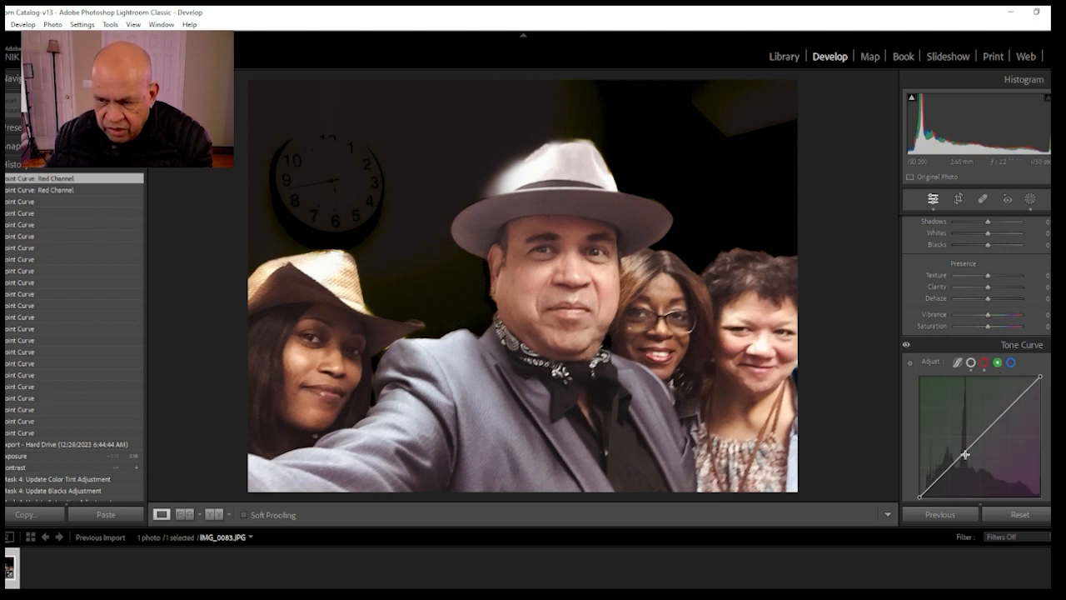
pyautogui.moveTo(951, 460)
pyautogui.mouseDown()
pyautogui.moveTo(956, 471)
pyautogui.moveTo(953, 462)
pyautogui.mouseUp()
pyautogui.moveTo(1007, 411)
pyautogui.mouseDown()
pyautogui.moveTo(1012, 427)
pyautogui.moveTo(1003, 414)
pyautogui.mouseUp()
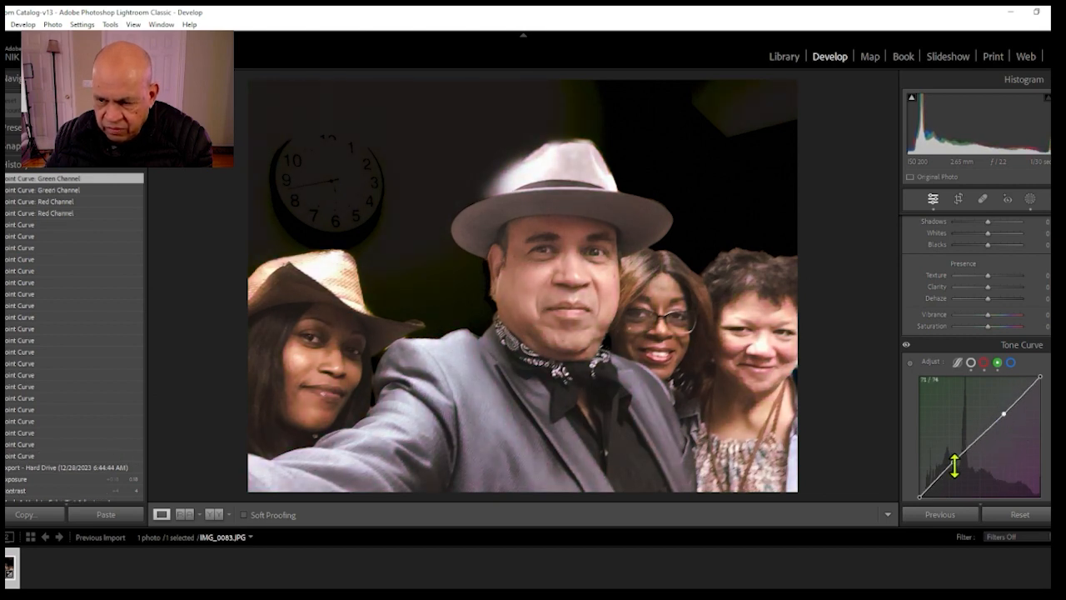
pyautogui.doubleClick(953, 464)
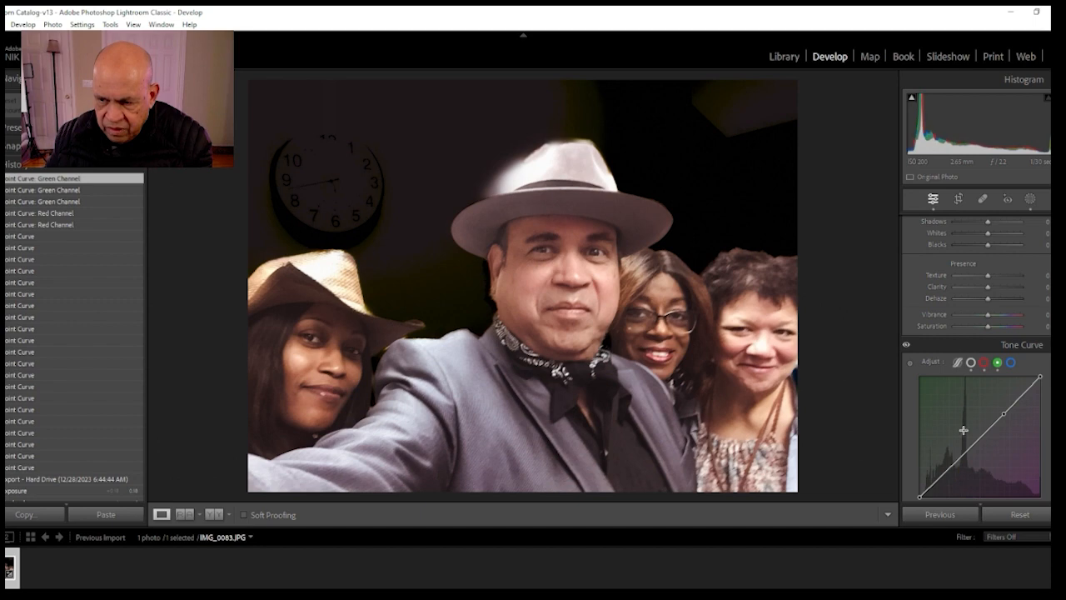
pyautogui.click(1010, 363)
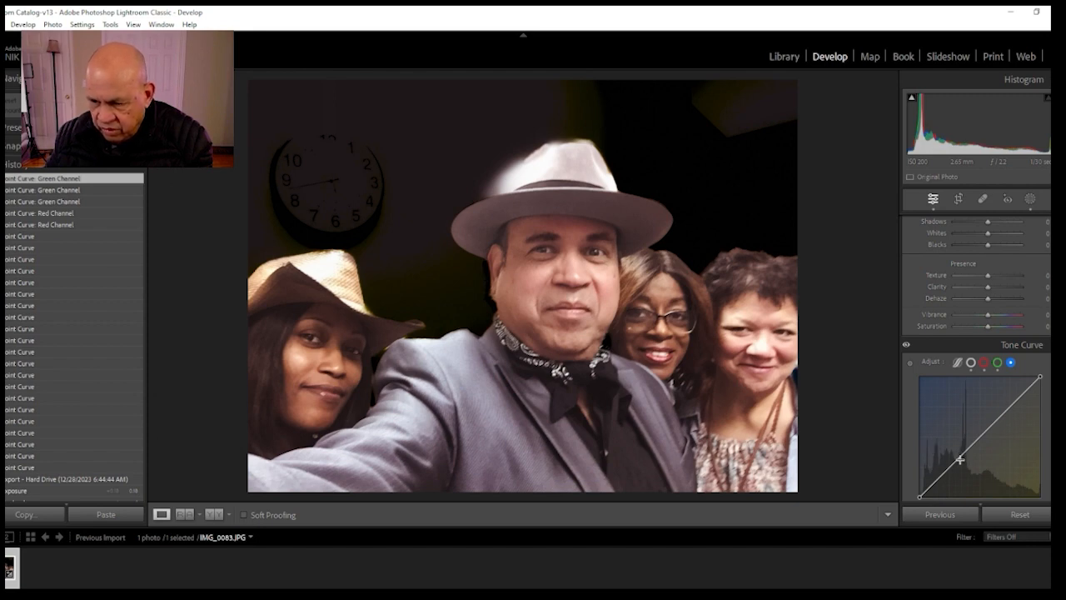
# Step: Try pulling the blue channel curve down to input 251, output 10, and undo the change
pyautogui.moveTo(960, 459); pyautogui.dragTo(1047, 504)
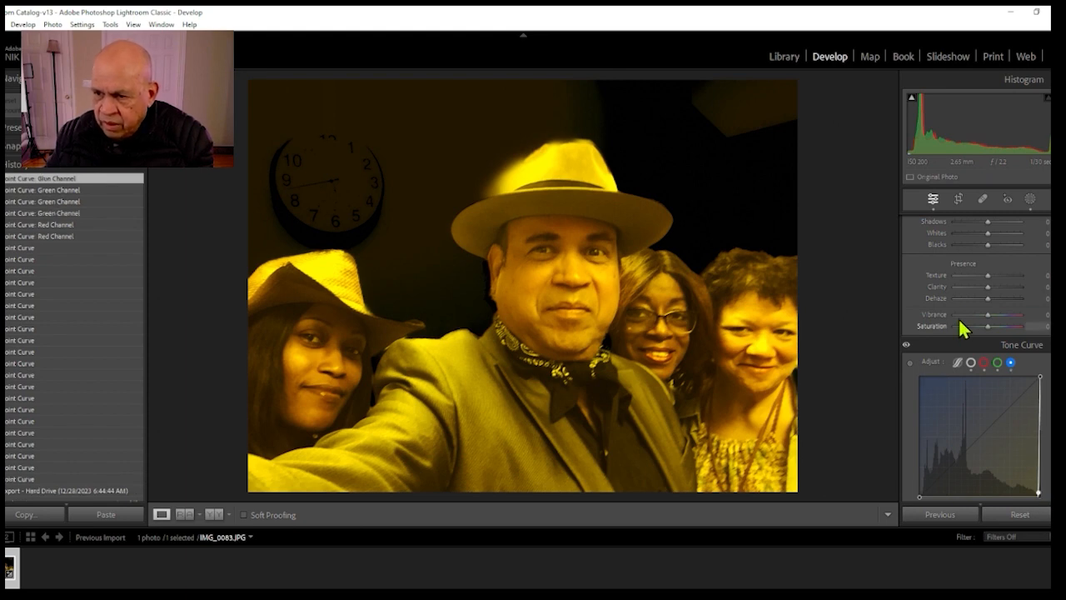
pyautogui.scroll(3, 961, 325)
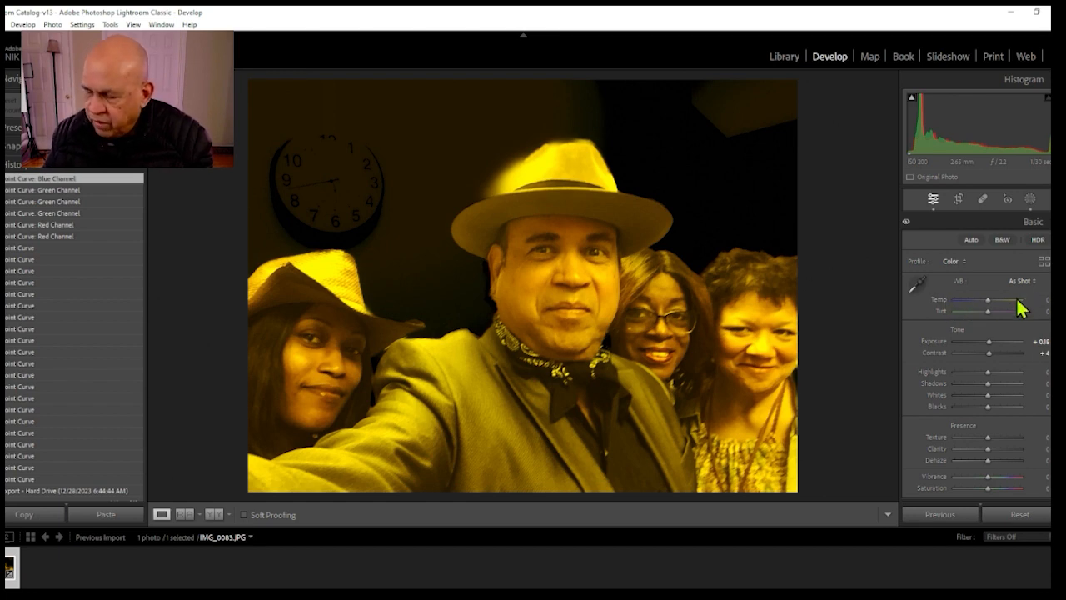
pyautogui.scroll(-4, 981, 393)
pyautogui.scroll(-2, 979, 389)
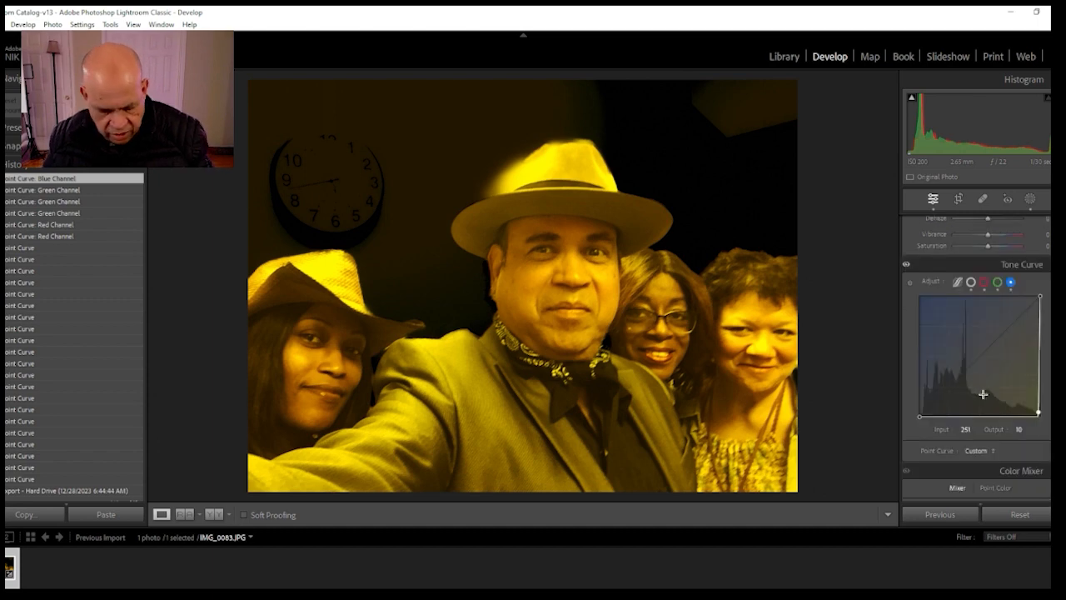
pyautogui.hotkey('ctrl', 'z')
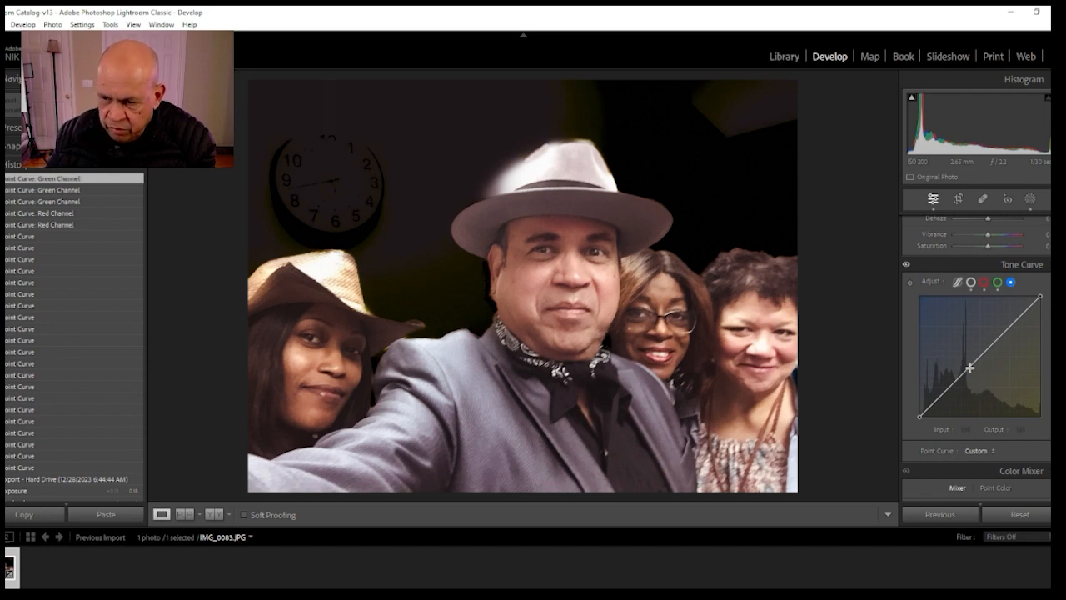
# Step: Add a midtone point on the blue channel curve and lower it to input 147, output 135
pyautogui.click(970, 366)
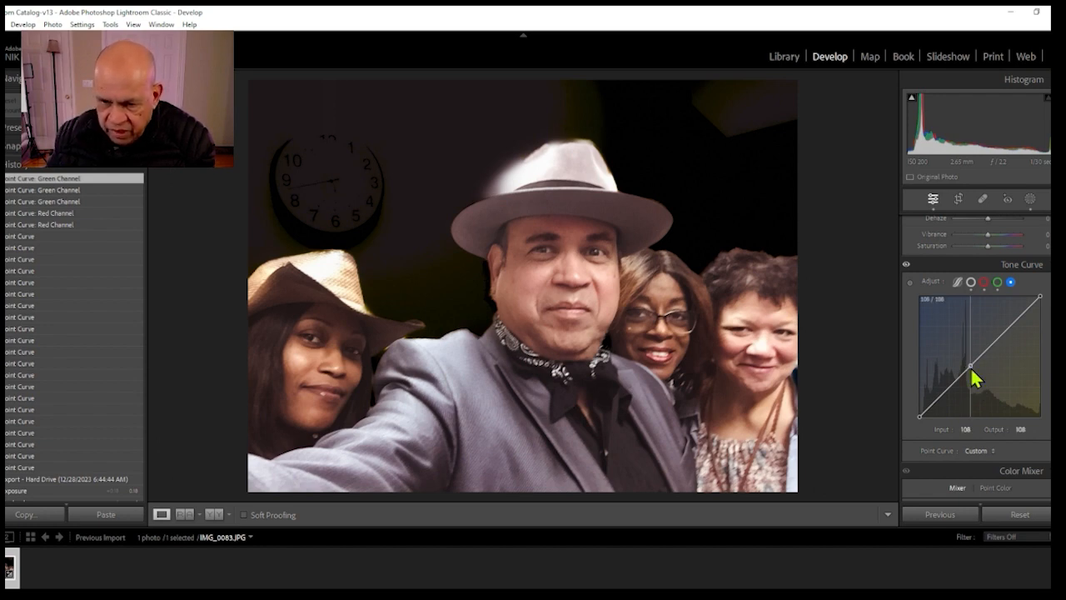
pyautogui.moveTo(970, 367); pyautogui.dragTo(988, 355)
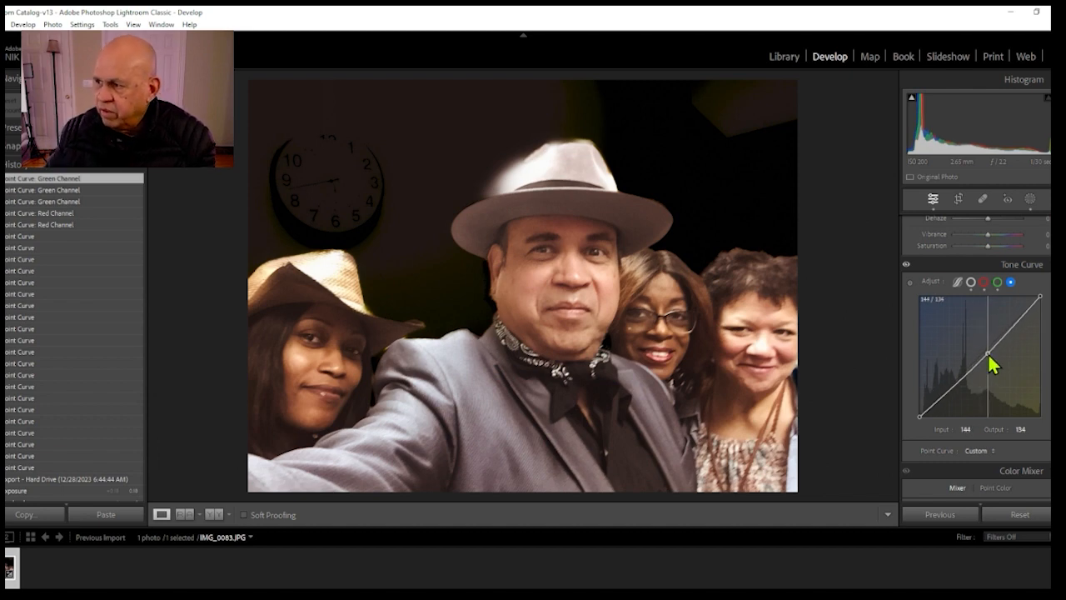
pyautogui.moveTo(989, 355); pyautogui.dragTo(991, 355)
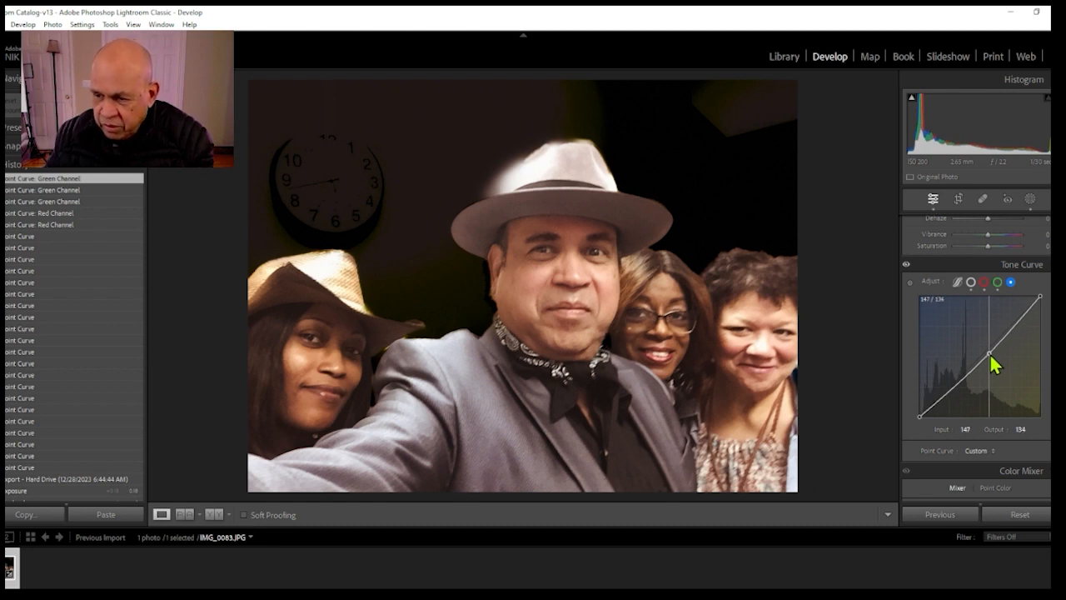
pyautogui.moveTo(989, 353)
pyautogui.mouseDown()
pyautogui.moveTo(999, 374)
pyautogui.moveTo(991, 355)
pyautogui.mouseUp()
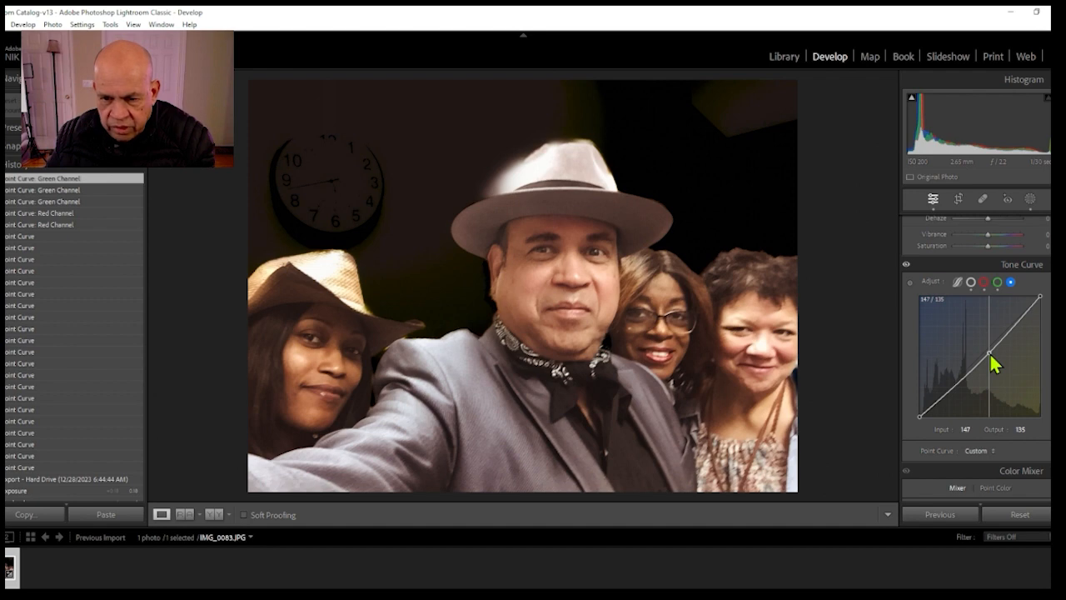
pyautogui.moveTo(992, 363); pyautogui.dragTo(990, 362)
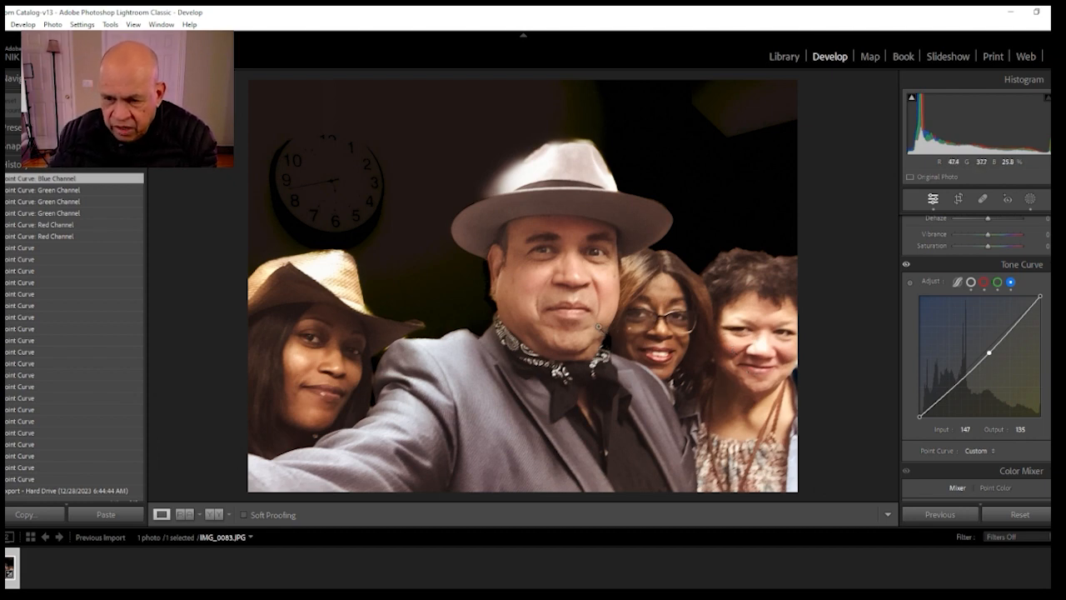
# Step: Look over the color mixer and color grading settings, try a white balance temperature of +11, and undo it
pyautogui.scroll(-5, 982, 393)
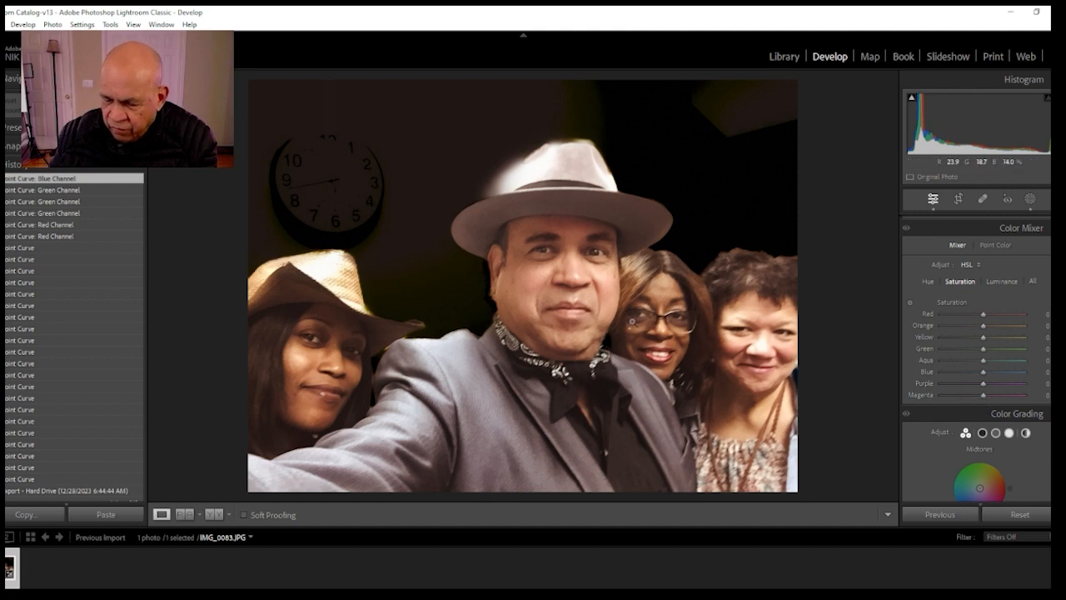
pyautogui.scroll(-1, 950, 360)
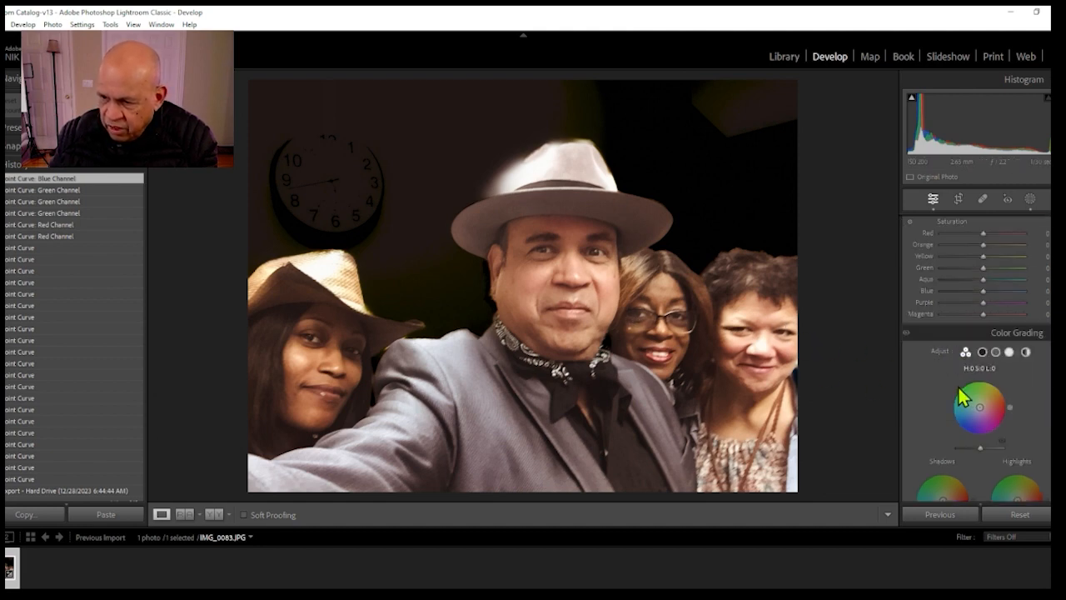
pyautogui.scroll(4, 959, 393)
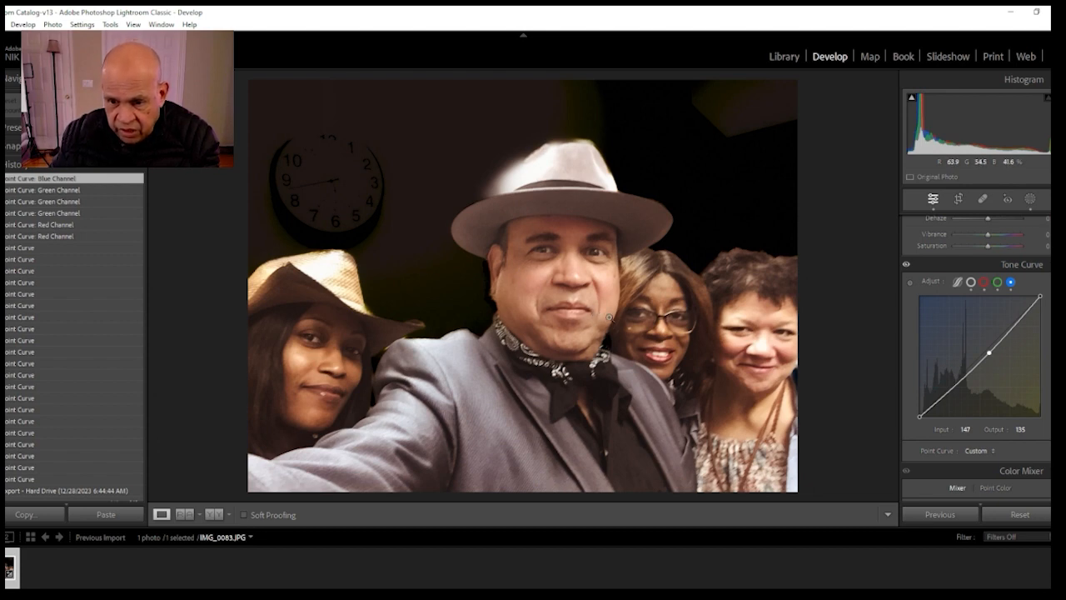
pyautogui.scroll(5, 1002, 262)
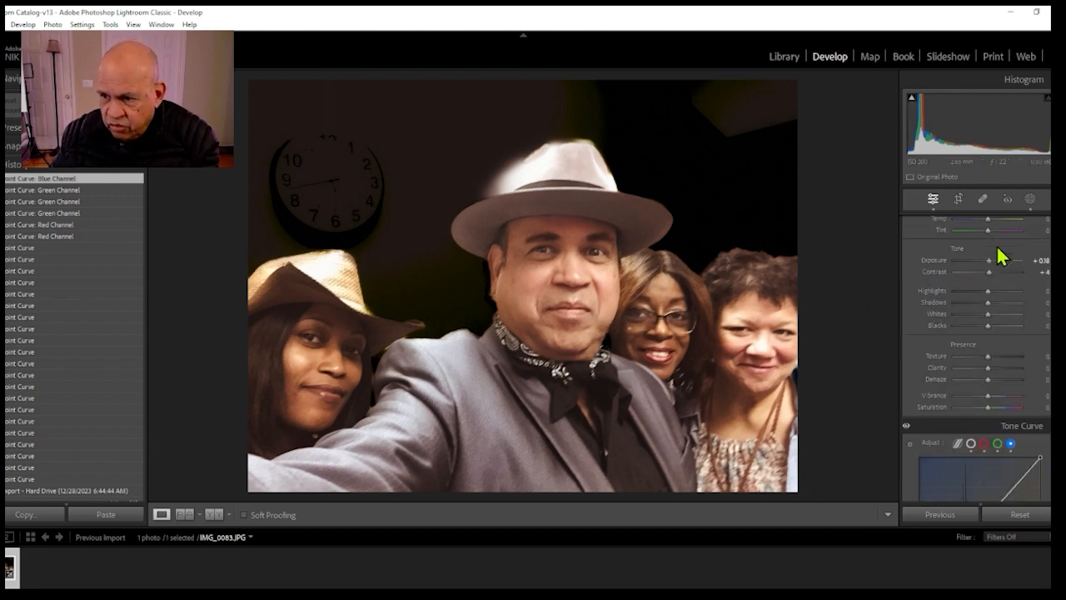
pyautogui.moveTo(987, 299)
pyautogui.mouseDown()
pyautogui.moveTo(1006, 303)
pyautogui.moveTo(992, 306)
pyautogui.mouseUp()
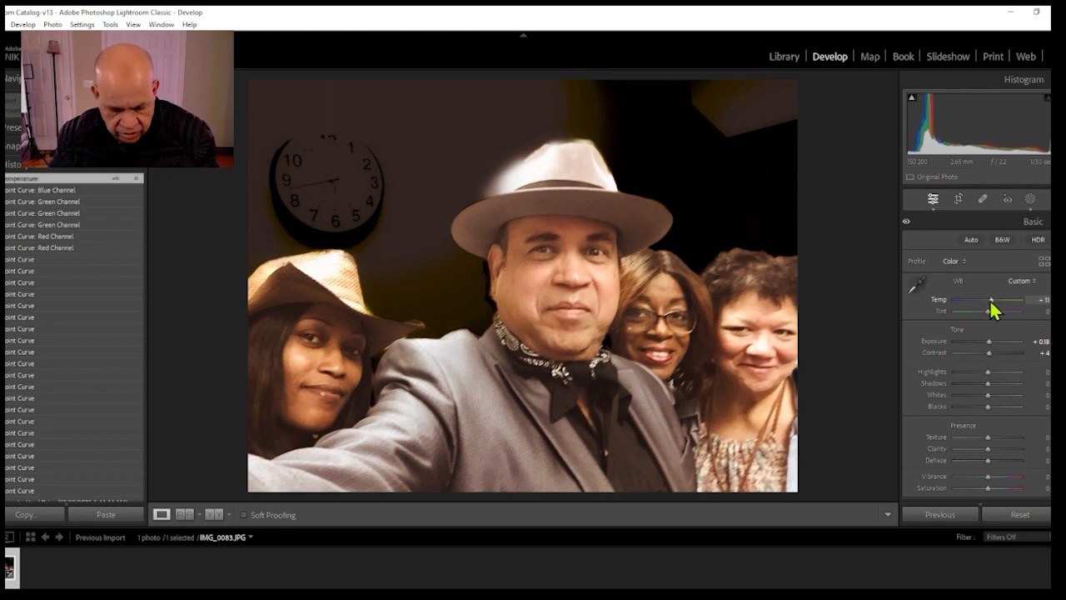
pyautogui.hotkey('ctrl', 'z')
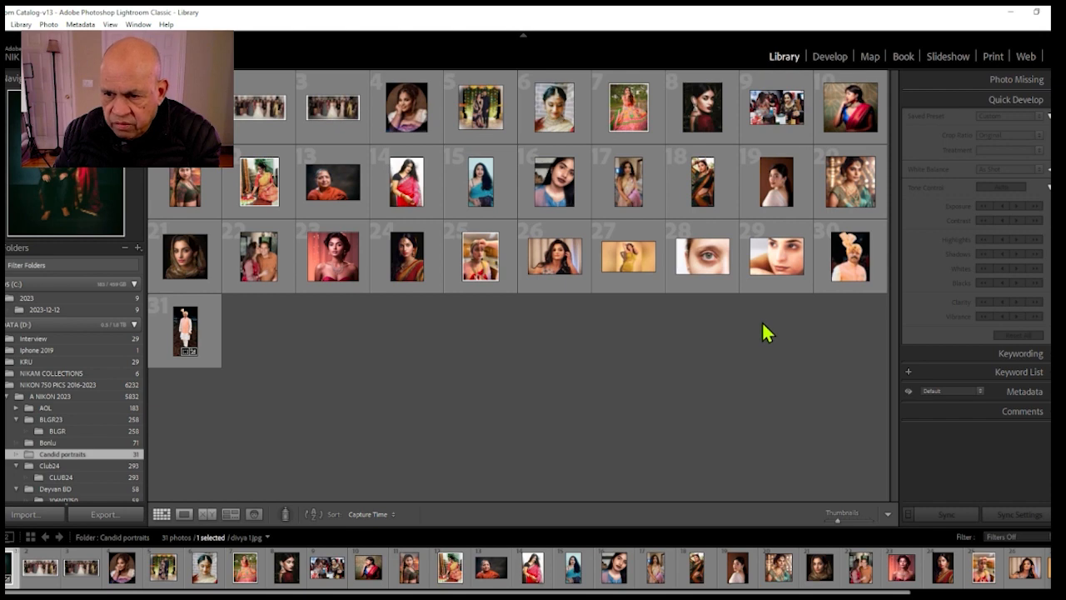
# Step: Open the close-up face portrait eye sgadow 2.jpg for developing and select its composite point curve
pyautogui.doubleClick(783, 265)
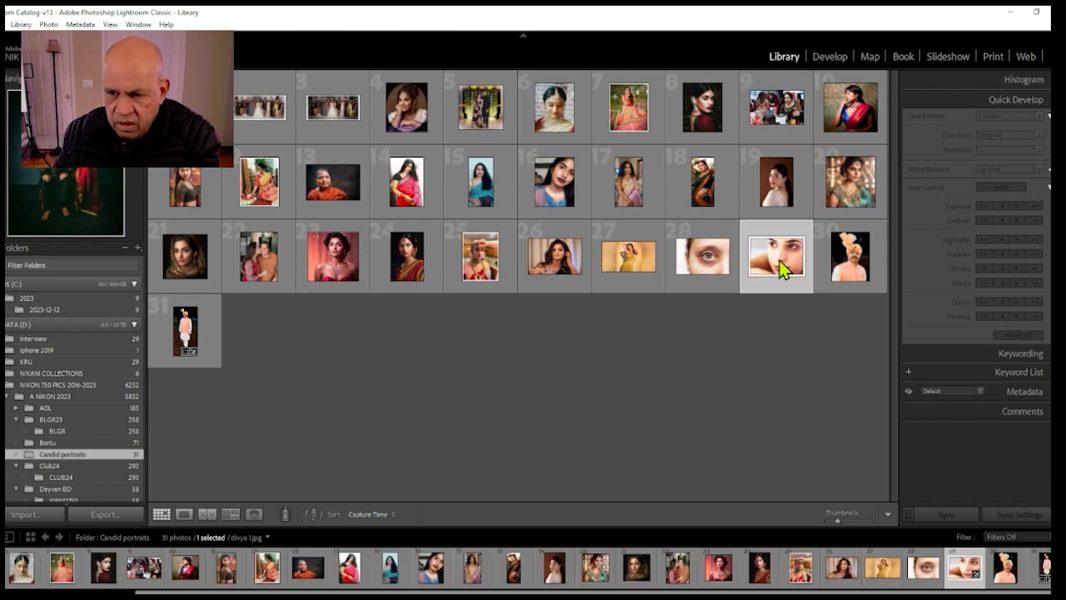
pyautogui.click(781, 267)
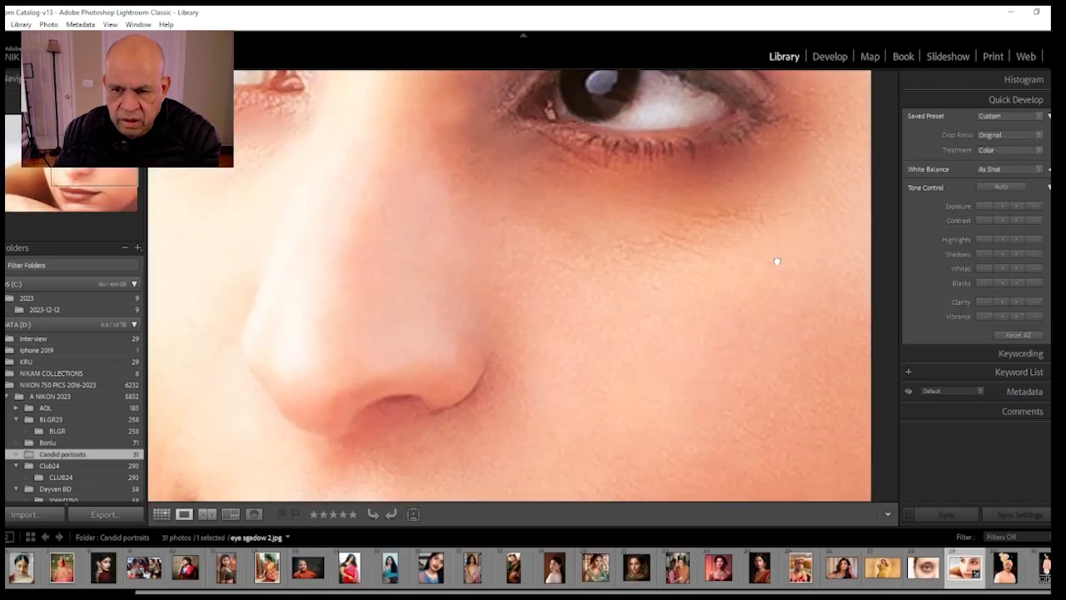
pyautogui.click(776, 261)
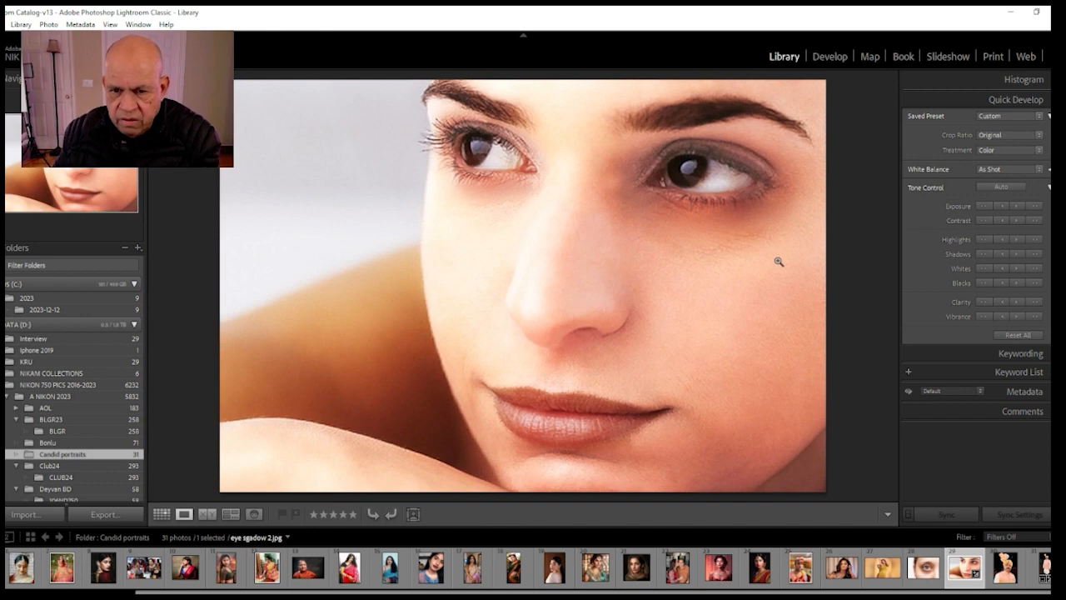
pyautogui.click(829, 56)
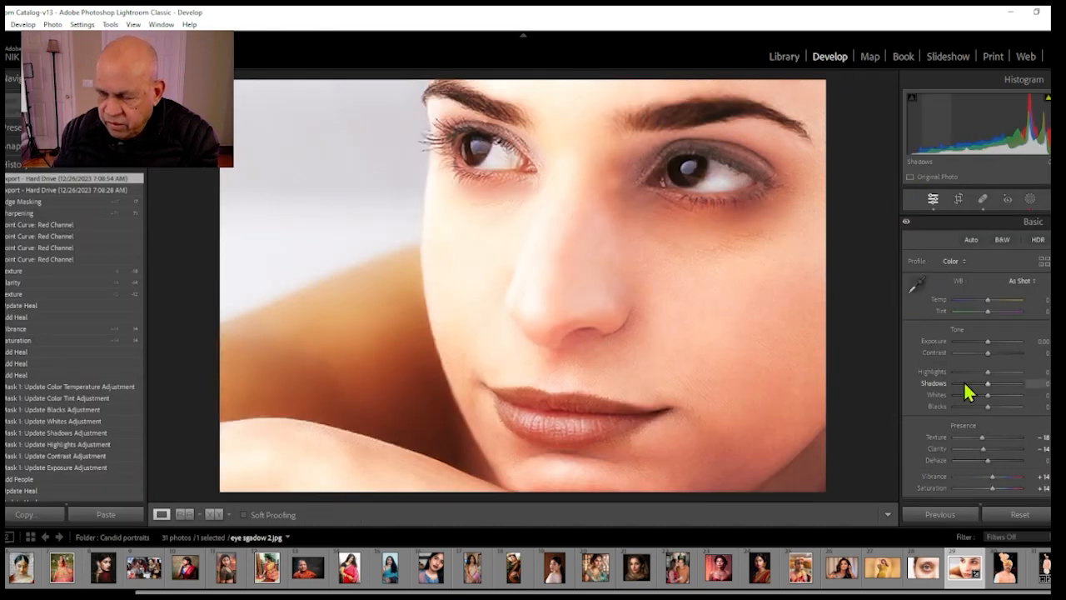
pyautogui.scroll(-4, 966, 391)
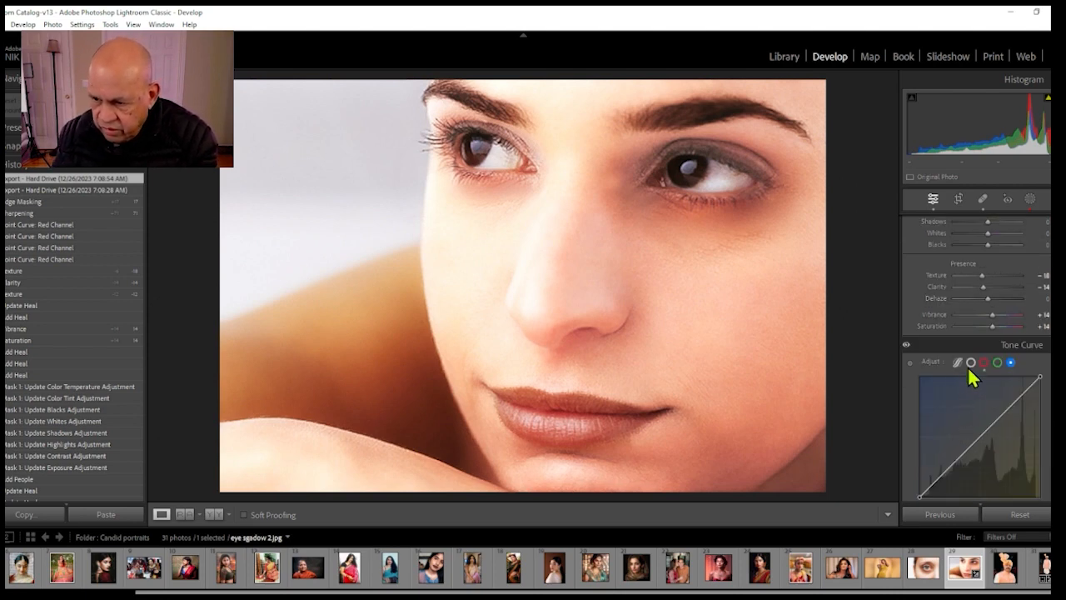
pyautogui.click(969, 367)
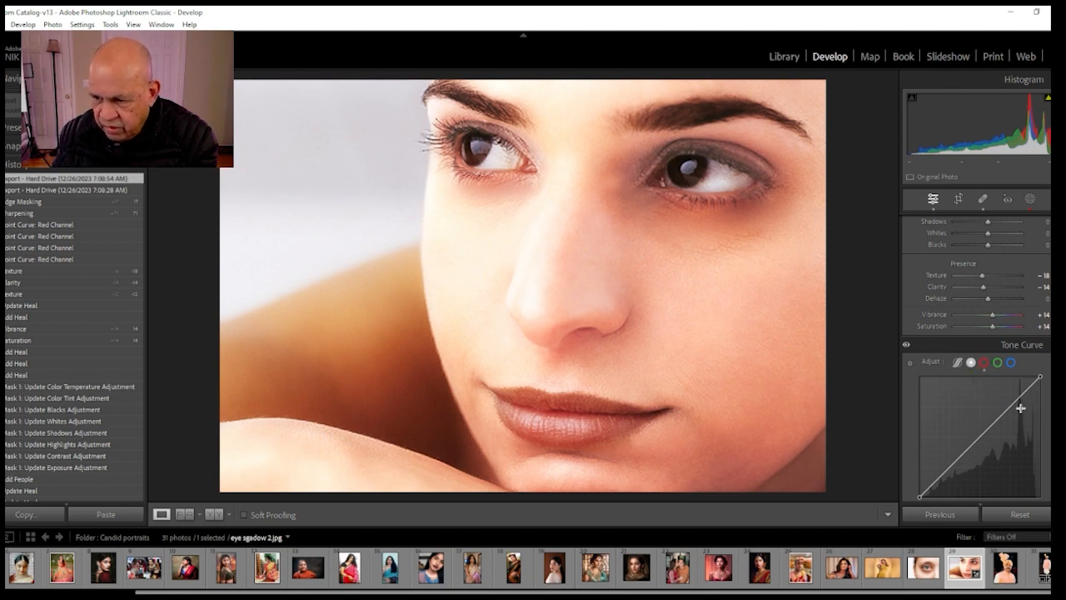
# Step: Add a highlight and a shadow point below the diagonal on the composite point curve, and remove the highlight point
pyautogui.moveTo(1020, 399); pyautogui.dragTo(1030, 421)
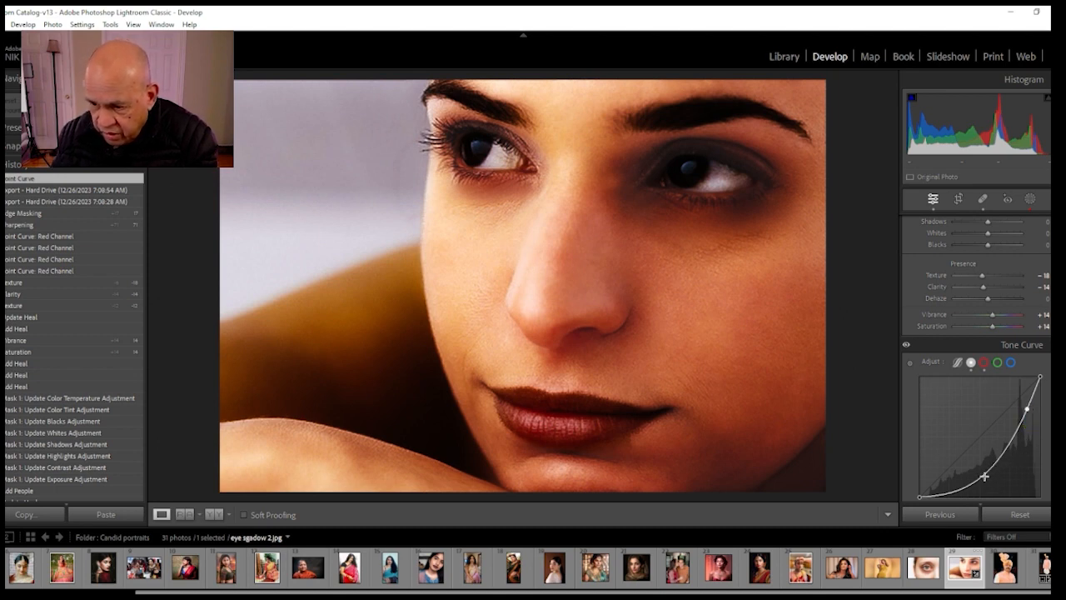
pyautogui.moveTo(976, 480); pyautogui.dragTo(975, 486)
pyautogui.click(1027, 411)
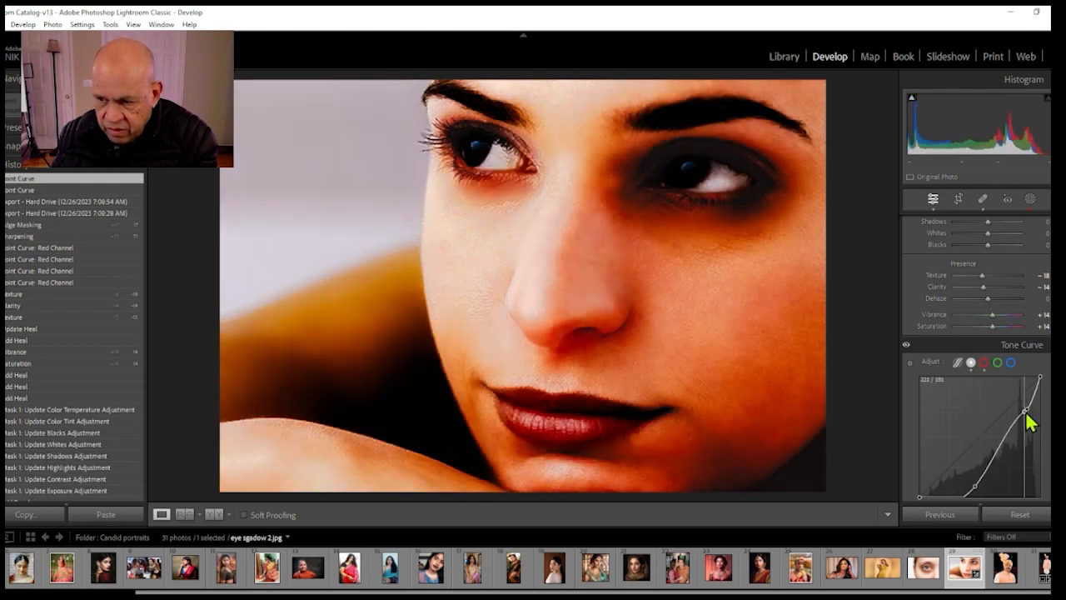
pyautogui.click(1028, 412)
pyautogui.doubleClick(1028, 411)
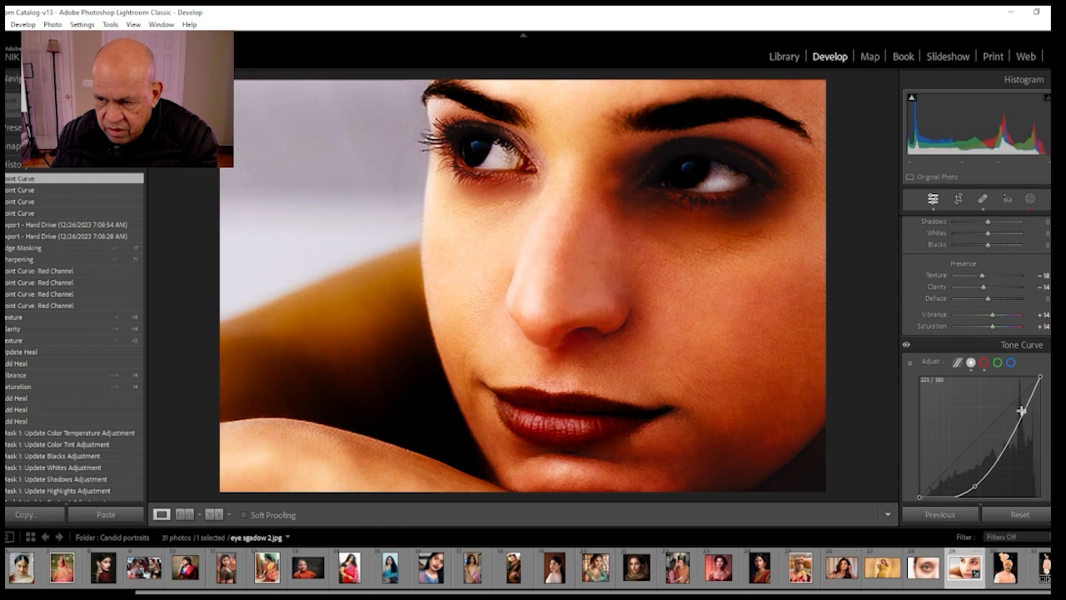
# Step: Add a highlight point at input 207, output 180 on the composite curve, raise the shadow point, and compare with the original photo
pyautogui.click(1026, 414)
pyautogui.moveTo(1026, 414)
pyautogui.mouseDown()
pyautogui.moveTo(1011, 416)
pyautogui.moveTo(1018, 424)
pyautogui.mouseUp()
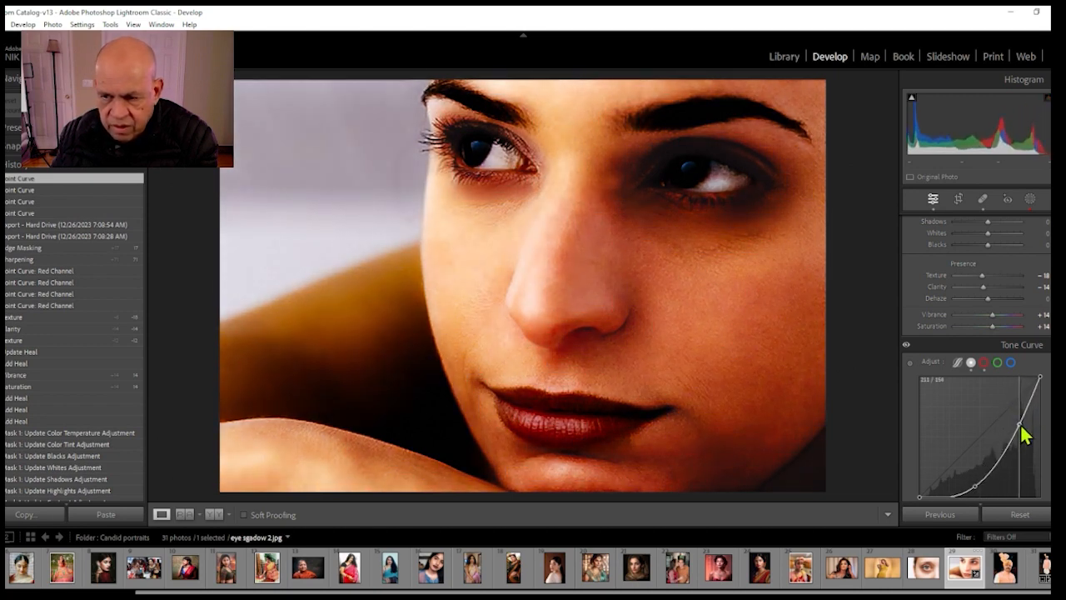
pyautogui.moveTo(975, 488); pyautogui.dragTo(961, 473)
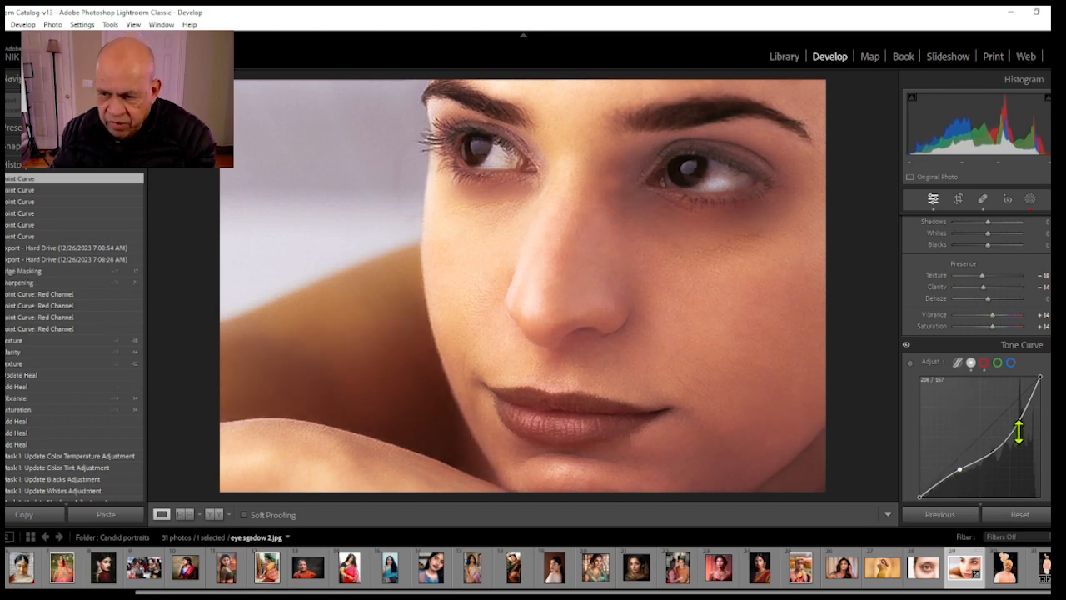
pyautogui.moveTo(1017, 432); pyautogui.dragTo(1018, 410)
pyautogui.press('\\')
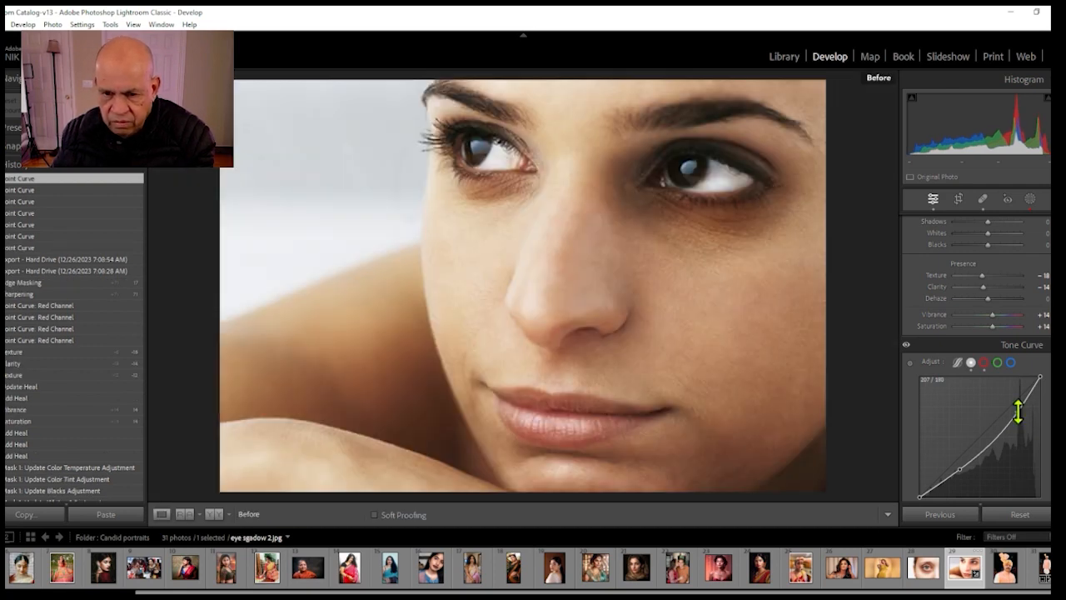
pyautogui.press('\\')
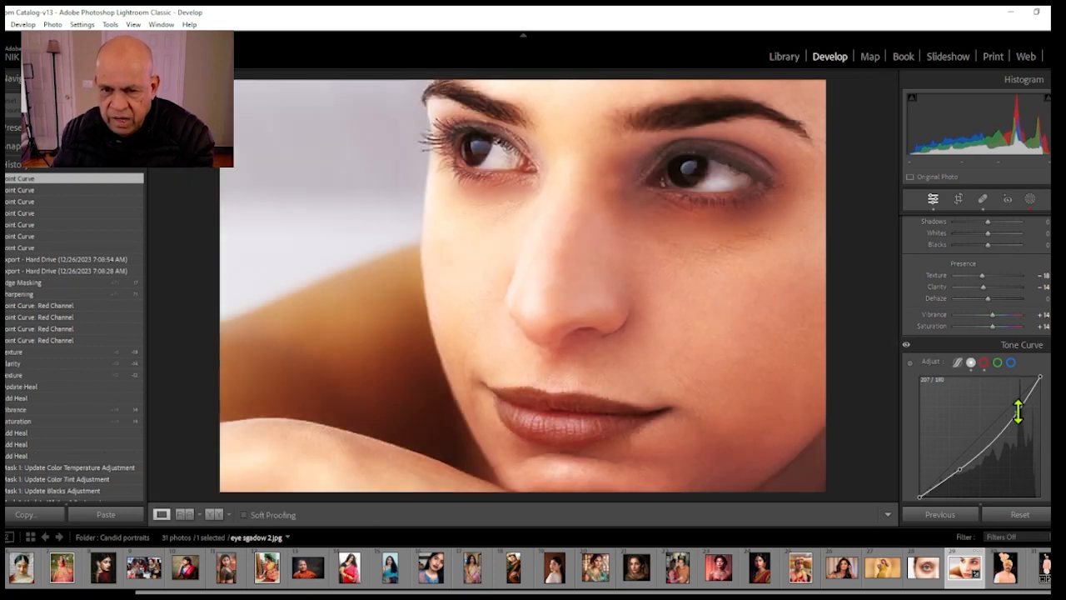
# Step: On the red channel curve, lower the midtone point slightly and nudge the highlight point up
pyautogui.click(984, 363)
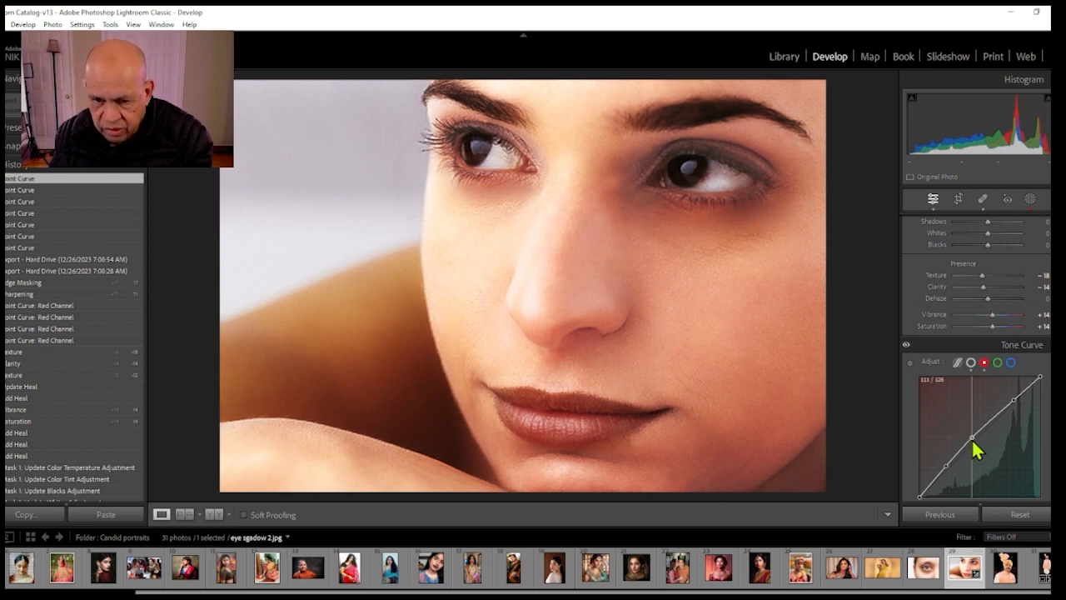
pyautogui.moveTo(972, 439); pyautogui.dragTo(971, 440)
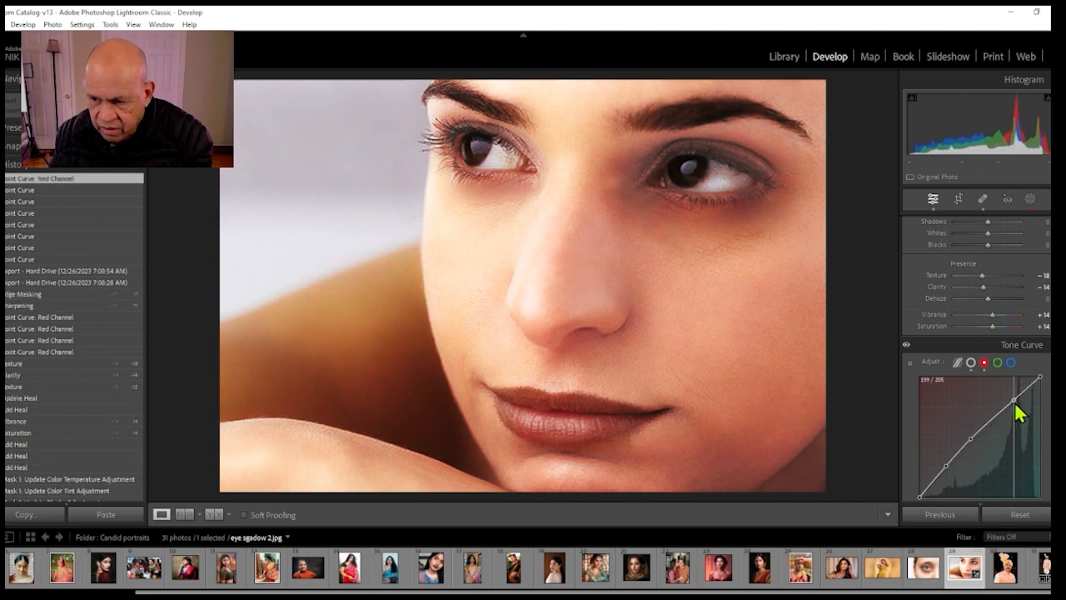
pyautogui.moveTo(1015, 405); pyautogui.dragTo(1014, 402)
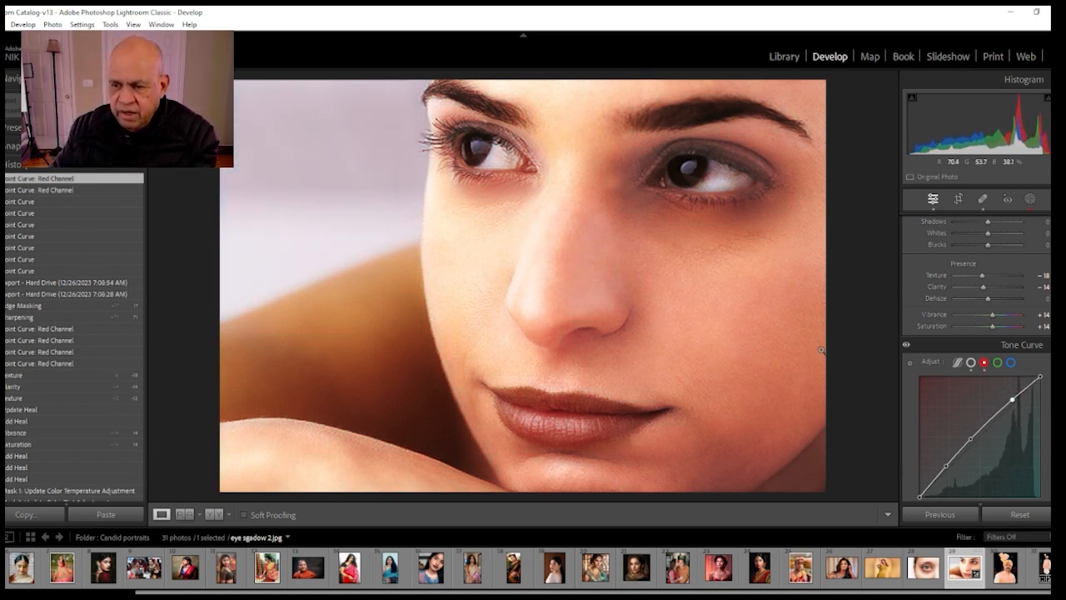
# Step: Try a slight midtone lift on the blue channel curve at input 120, output 123, and remove the point
pyautogui.click(1011, 364)
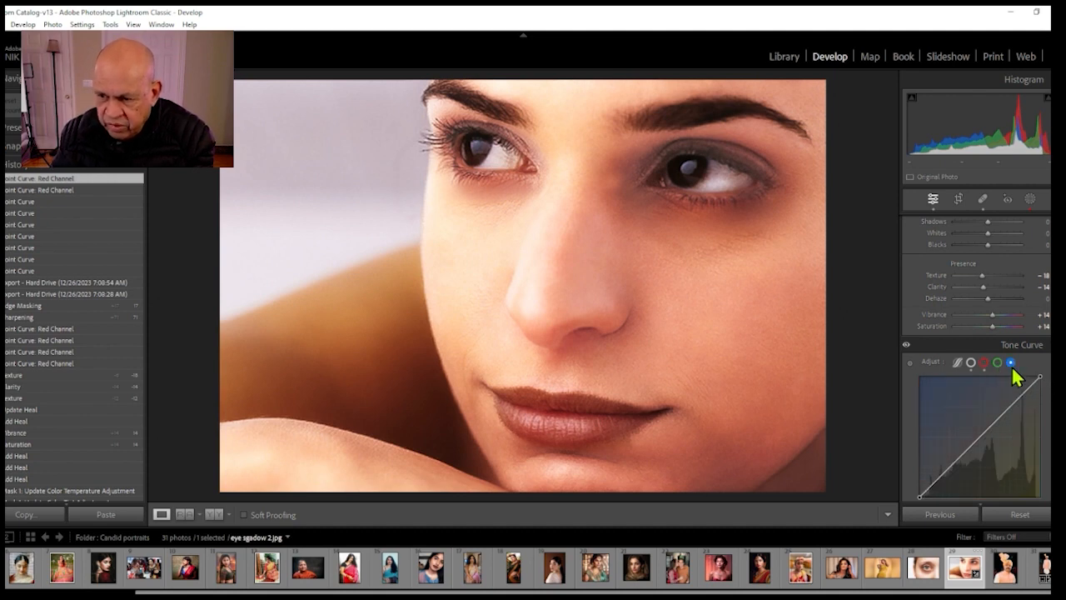
pyautogui.moveTo(974, 441)
pyautogui.mouseDown()
pyautogui.moveTo(926, 394)
pyautogui.moveTo(983, 454)
pyautogui.moveTo(976, 439)
pyautogui.mouseUp()
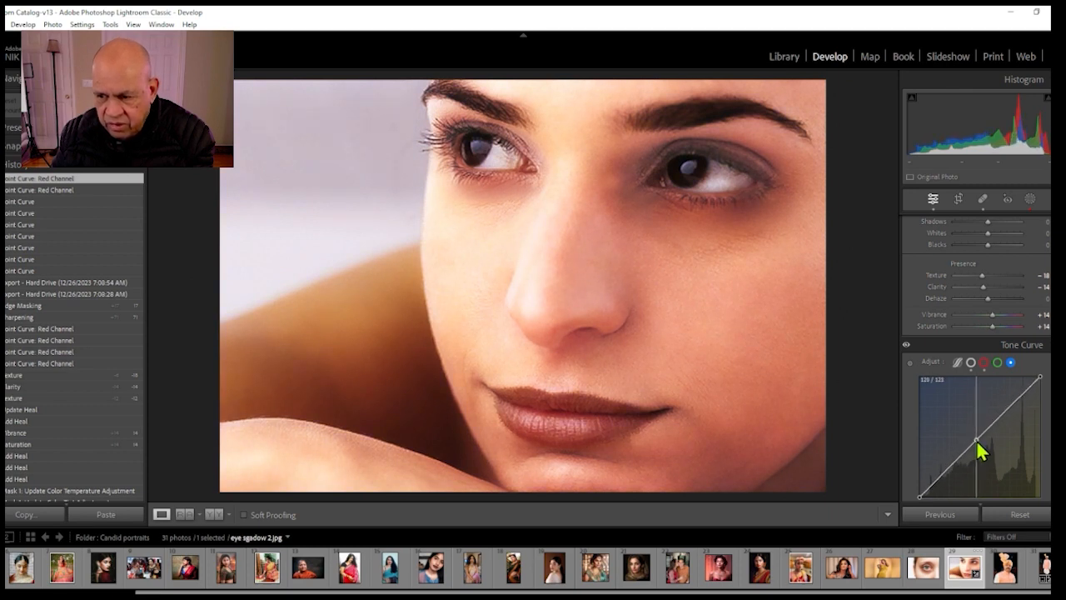
pyautogui.doubleClick(974, 439)
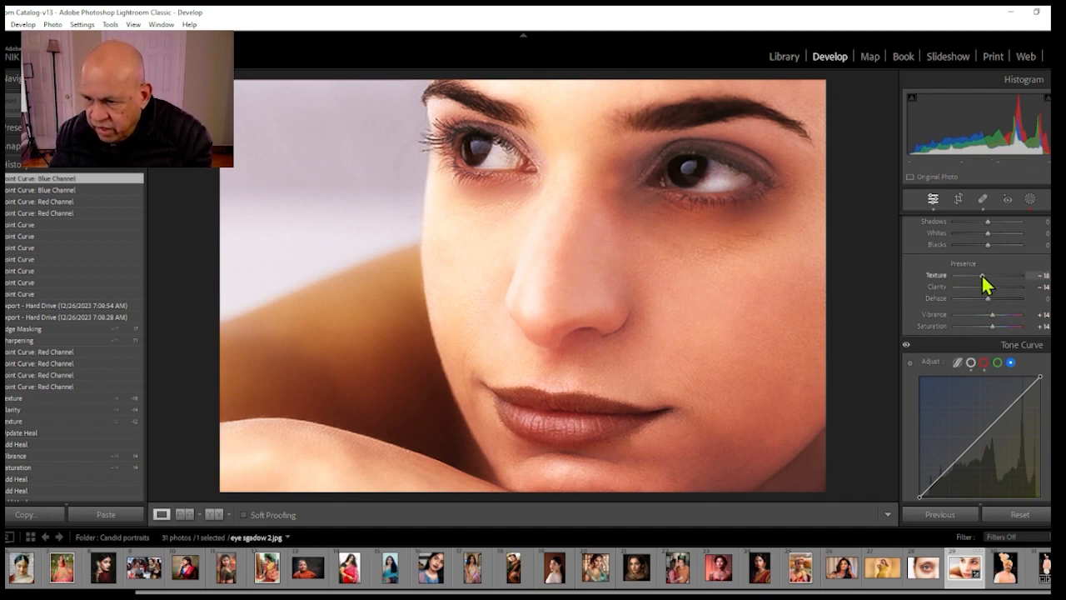
# Step: Try Texture −42 and Clarity −40, compare with the original photo, and settle on −28 for both
pyautogui.moveTo(982, 277); pyautogui.dragTo(946, 284)
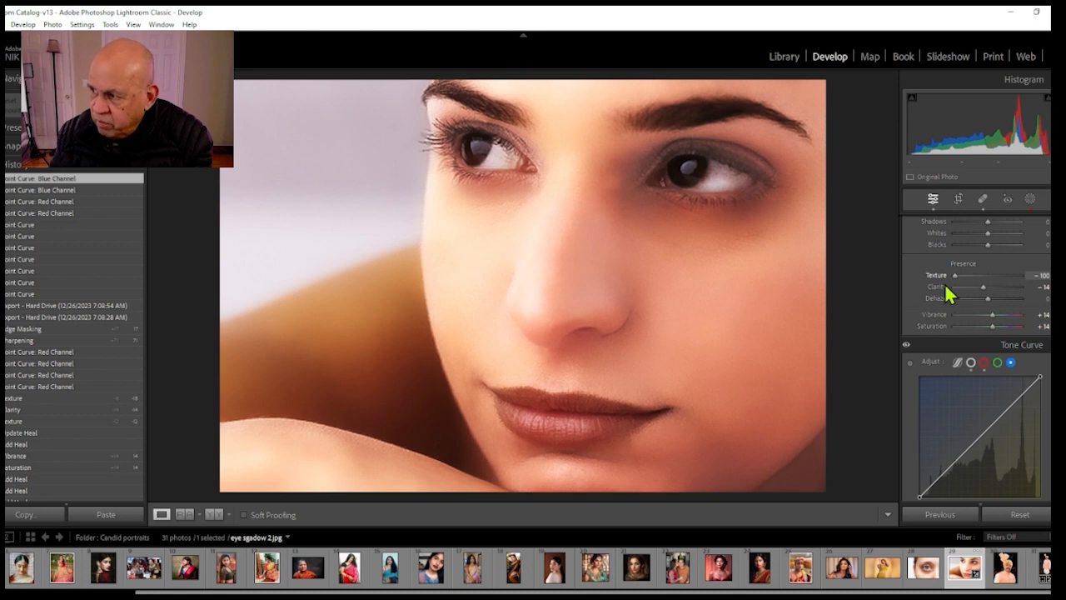
pyautogui.moveTo(948, 291); pyautogui.dragTo(981, 299)
pyautogui.click(978, 287)
pyautogui.press('\\')
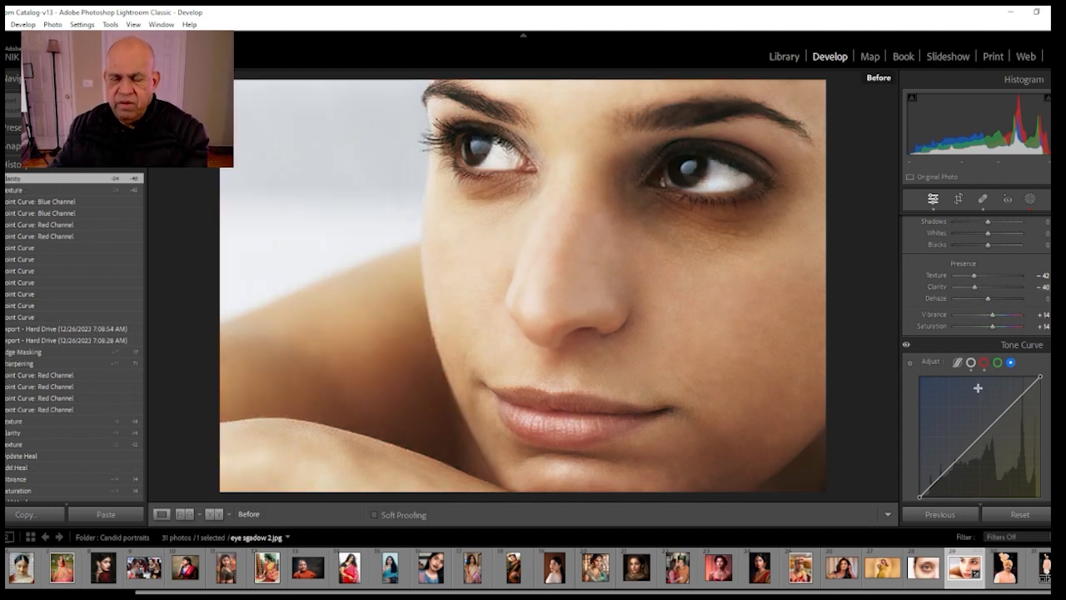
pyautogui.press('\\')
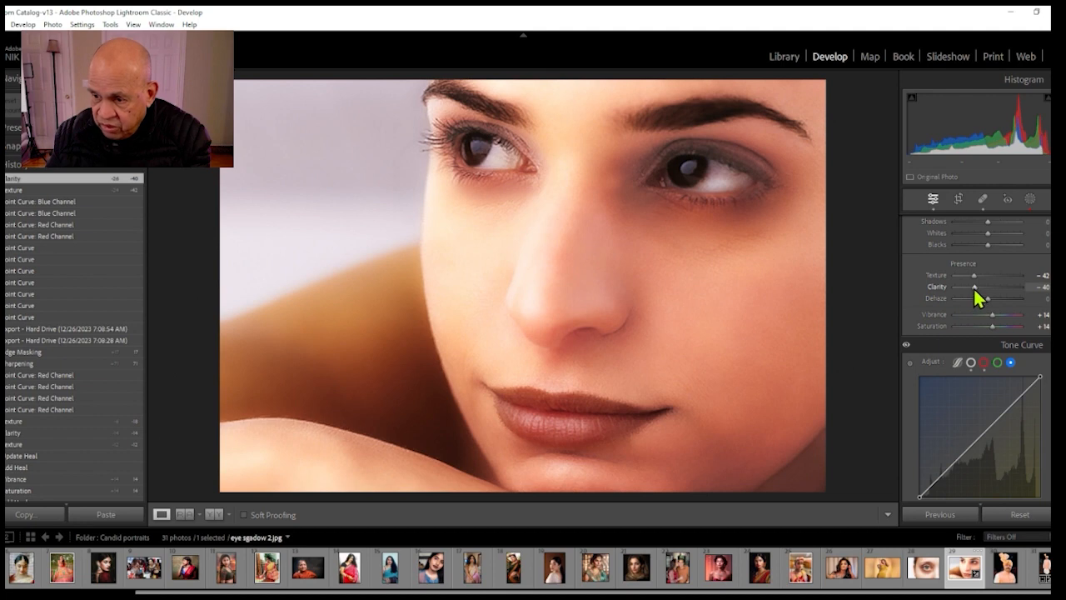
pyautogui.moveTo(975, 290); pyautogui.dragTo(979, 277)
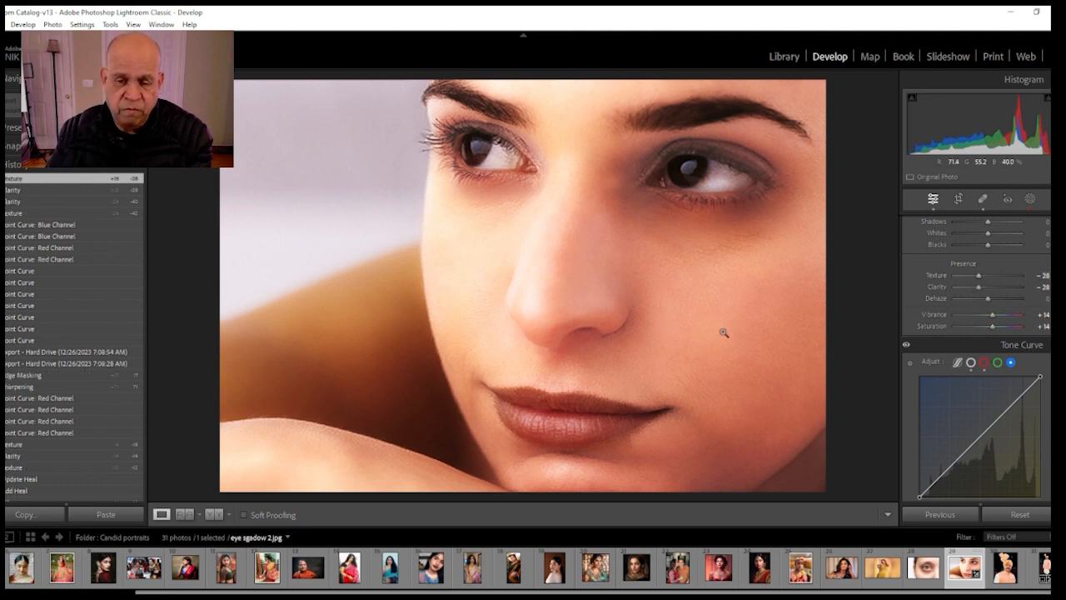